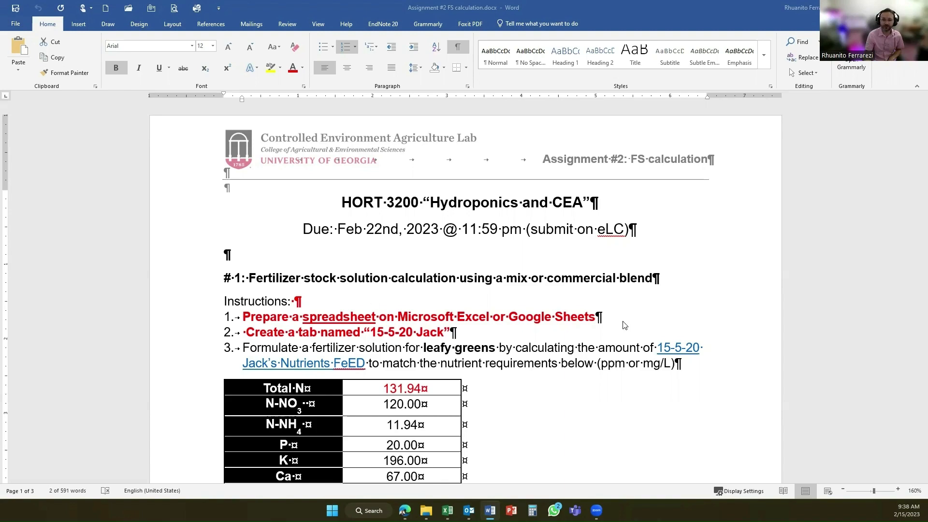
Review the assignment's instructions, nutrient target table, procedures and 15-5-20 Jack's Nutrients FeED fertilizer label.
scroll(584, 302, down, 8)
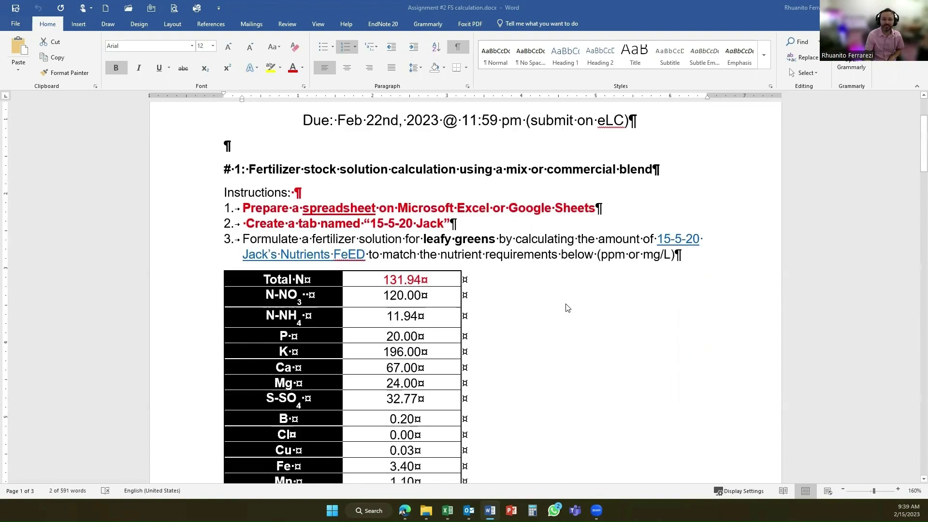
scroll(567, 307, down, 12)
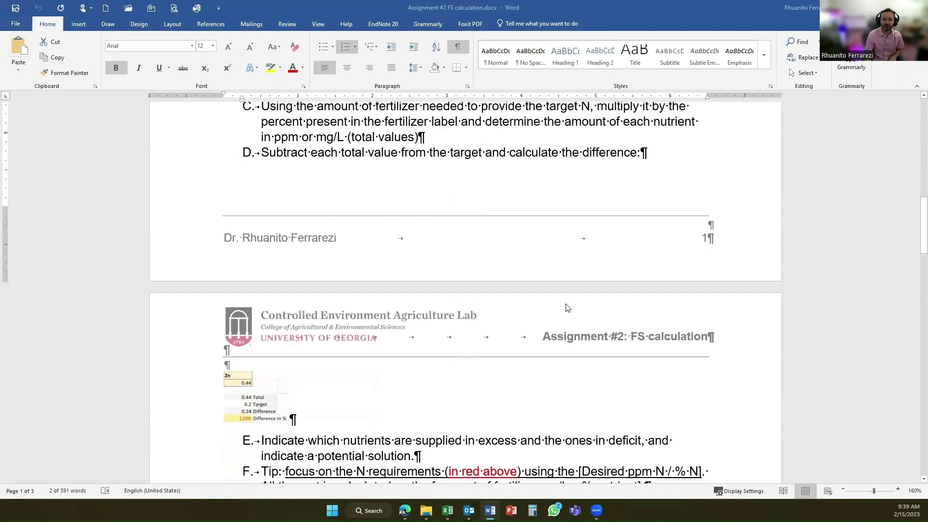
scroll(567, 308, down, 15)
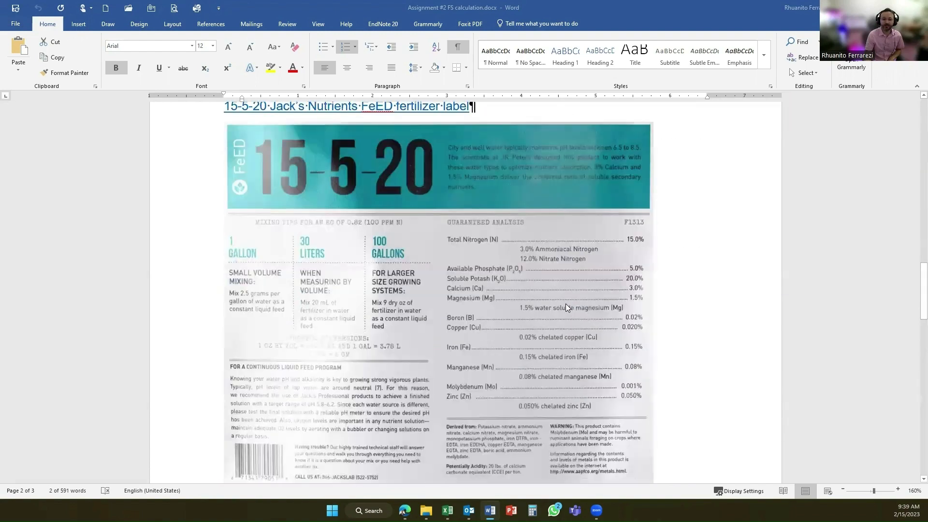
scroll(567, 308, down, 1)
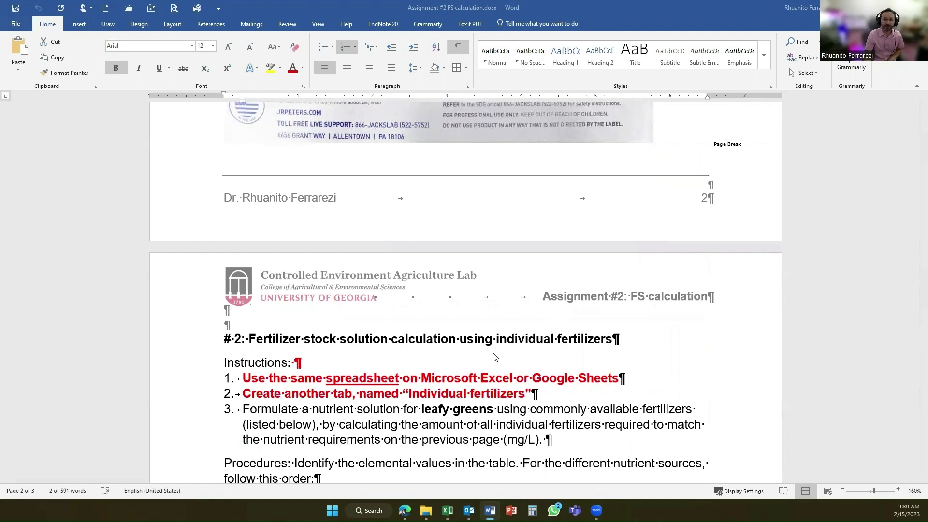
scroll(495, 356, up, 20)
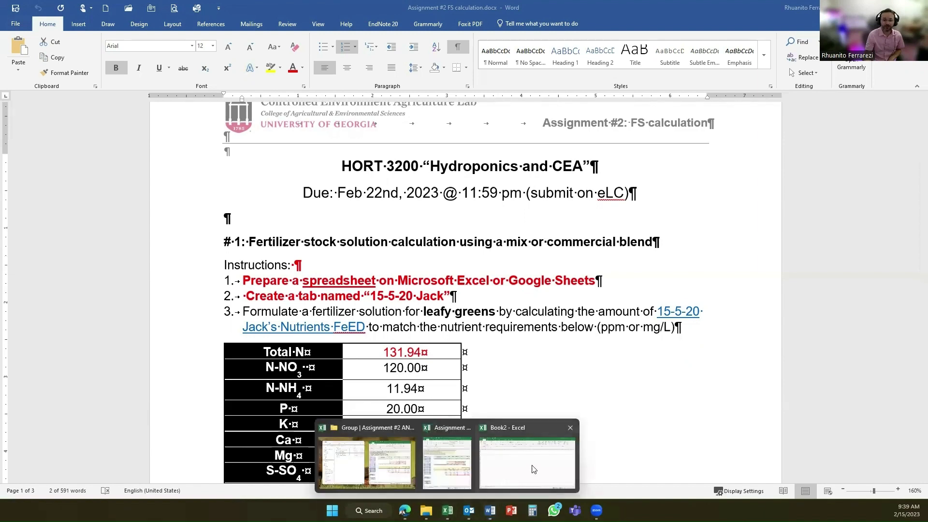
Switch to the Book2 workbook in Excel and paste the note "1. Add the given info into the spreadsheet (target nutrient level, Injector ratio, stock solution tank size)" into A1.
click(532, 461)
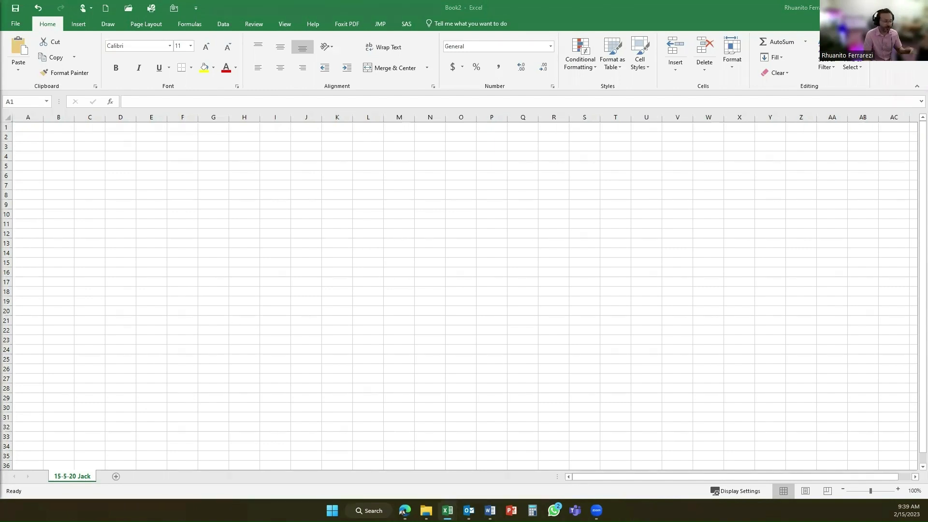
click(29, 127)
key(ctrl+c)
key(ctrl+v)
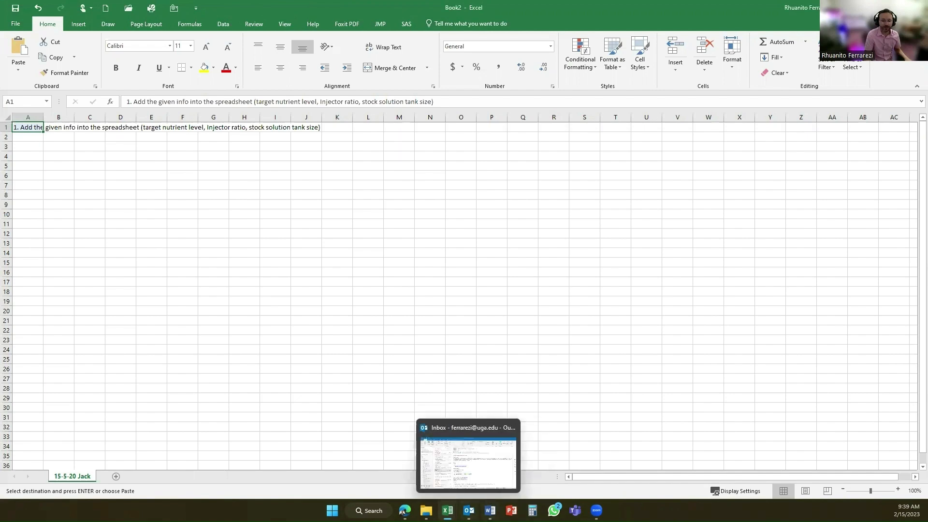
Check the given values in the Word assignment, and paste the Target, Injector ratio and Stock solution tank tables into Excel from cell A7.
click(490, 511)
scroll(405, 304, down, 3)
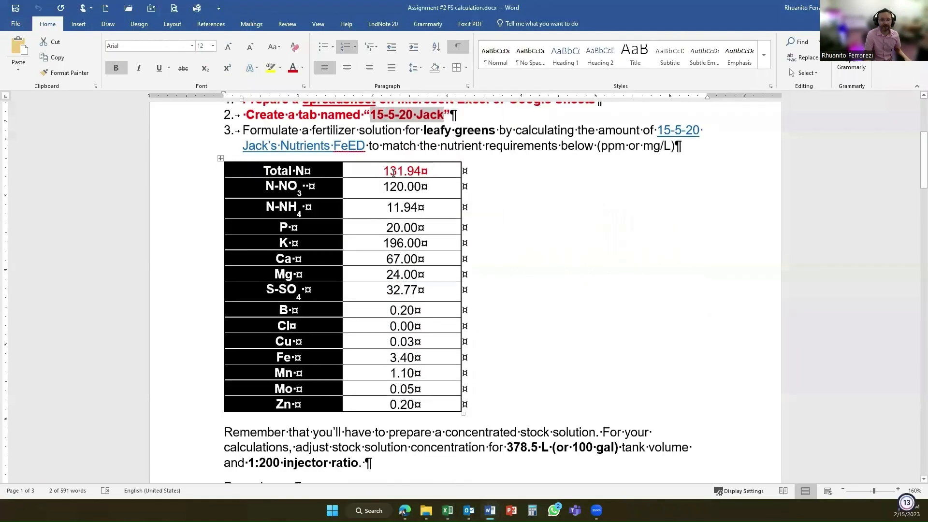
scroll(425, 353, down, 2)
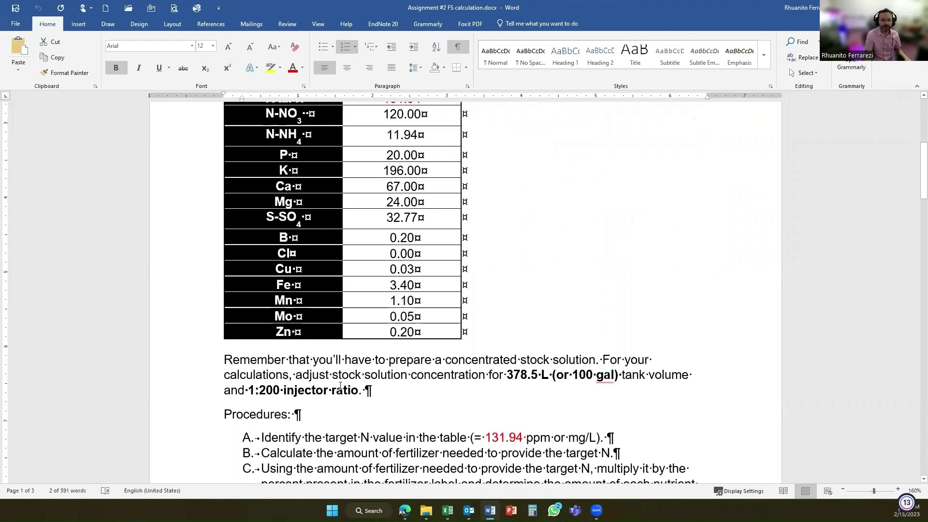
scroll(340, 385, up, 8)
scroll(483, 386, down, 4)
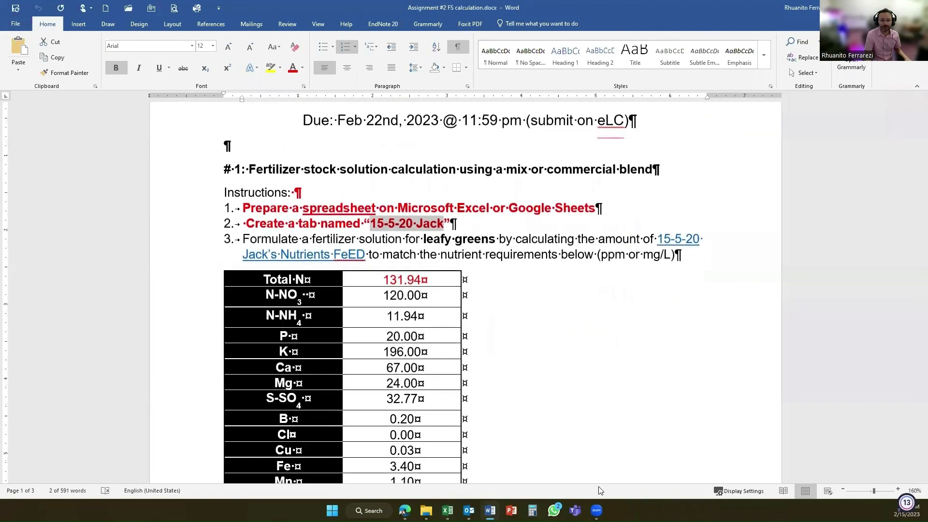
mouse_move(447, 510)
click(488, 466)
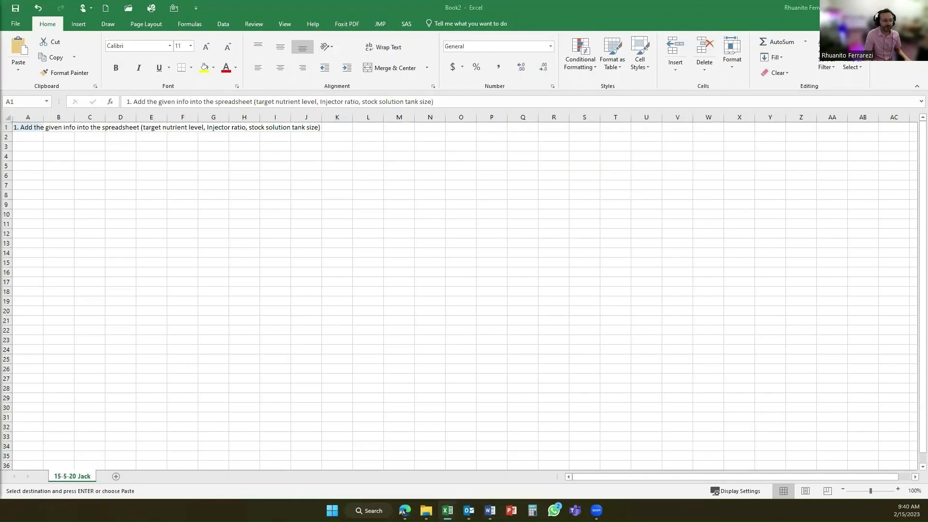
click(25, 188)
key(ctrl+v)
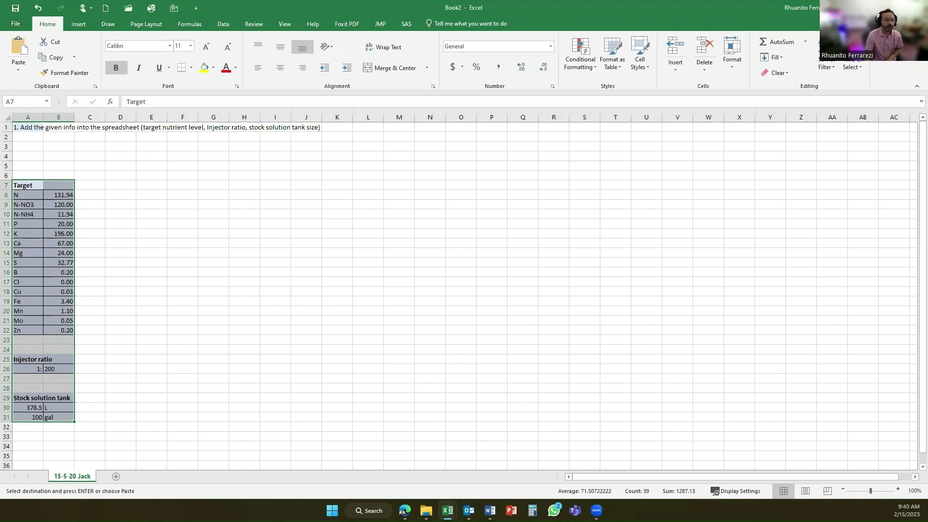
Paste the note "2. Type the fertilizers needed and the nutrient %" into A2, and check the fertilizer label's guaranteed analysis in Word.
click(33, 140)
key(ctrl+v)
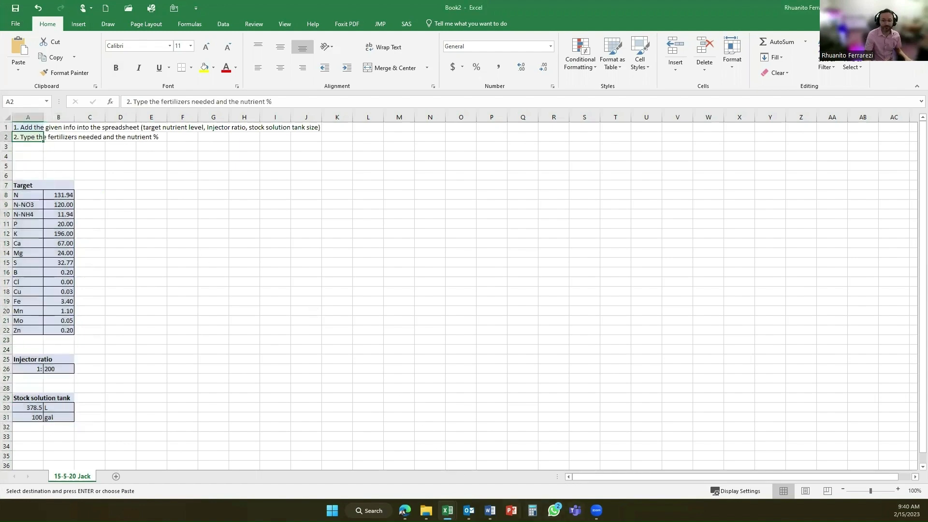
click(512, 435)
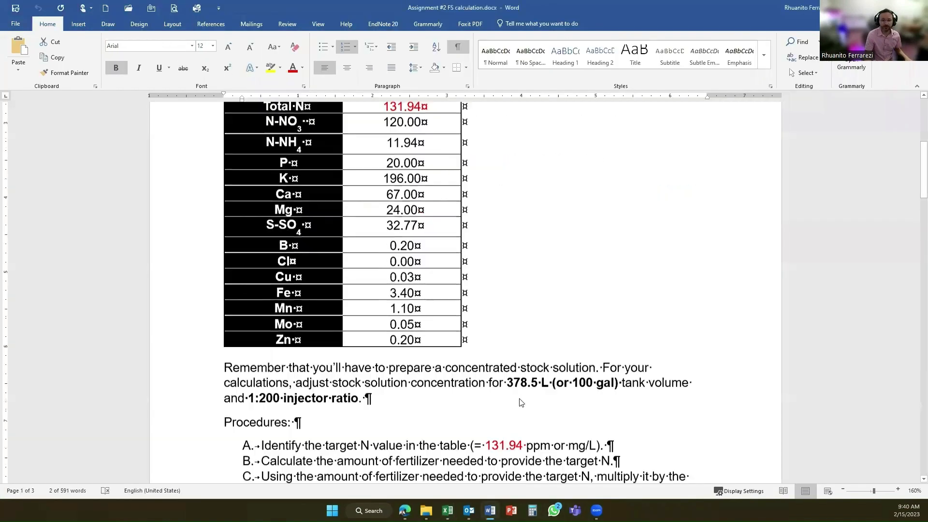
scroll(520, 402, down, 15)
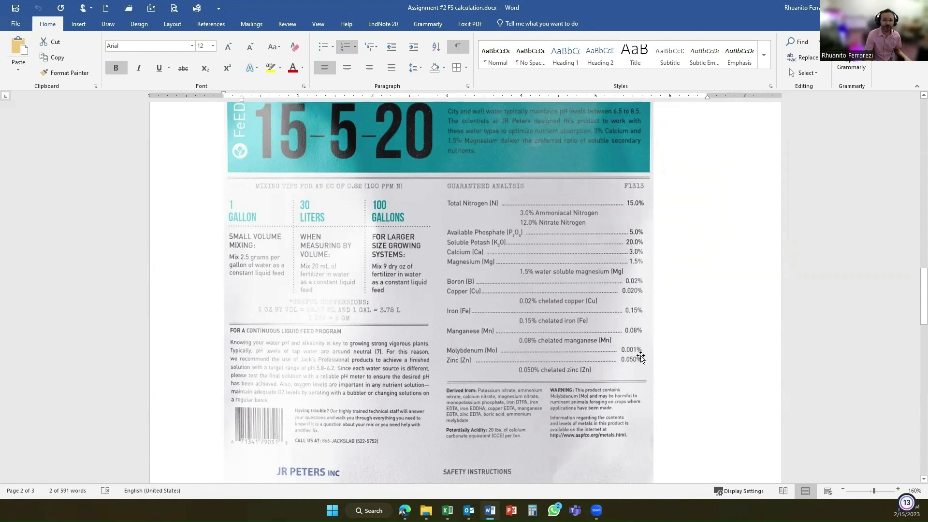
scroll(638, 357, up, 15)
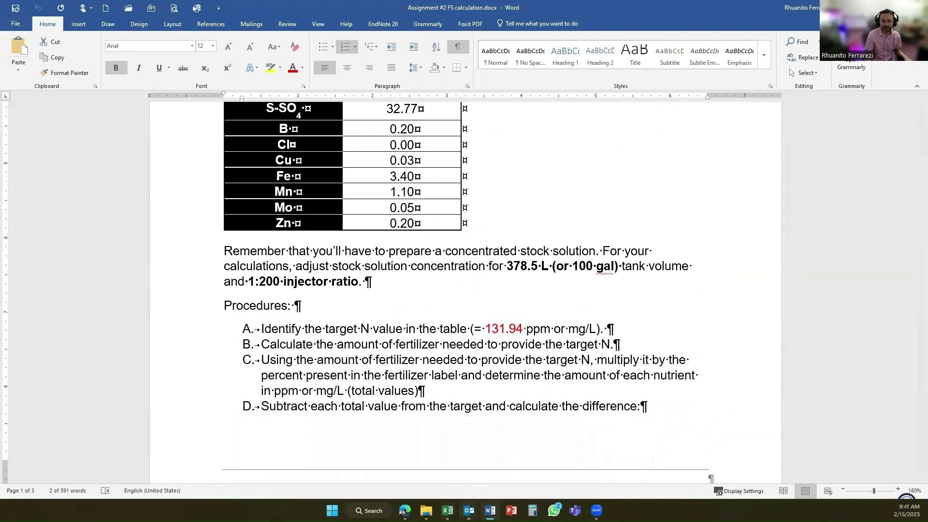
Return to the Book2 workbook in Excel and paste the Salts/Fertilizers table with the 15-5-20 Jack nutrient percentages at D7.
mouse_move(448, 510)
click(506, 476)
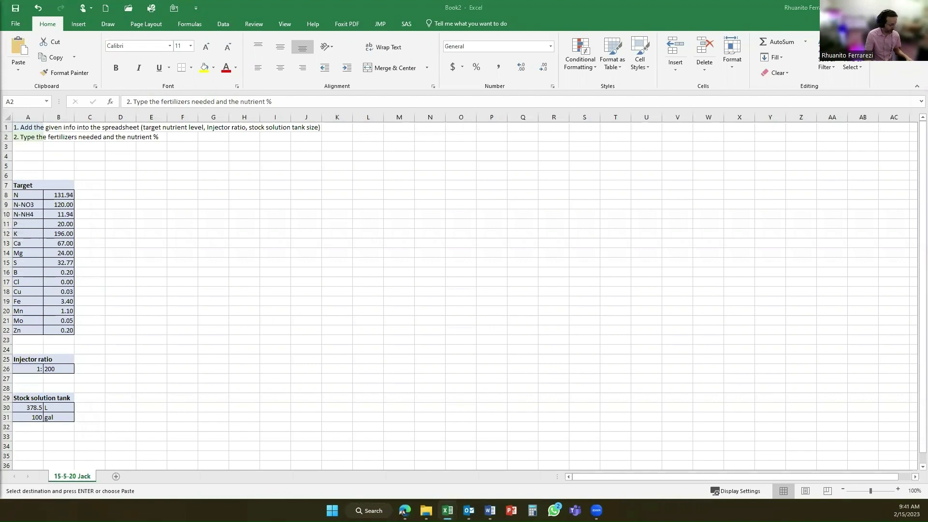
click(113, 188)
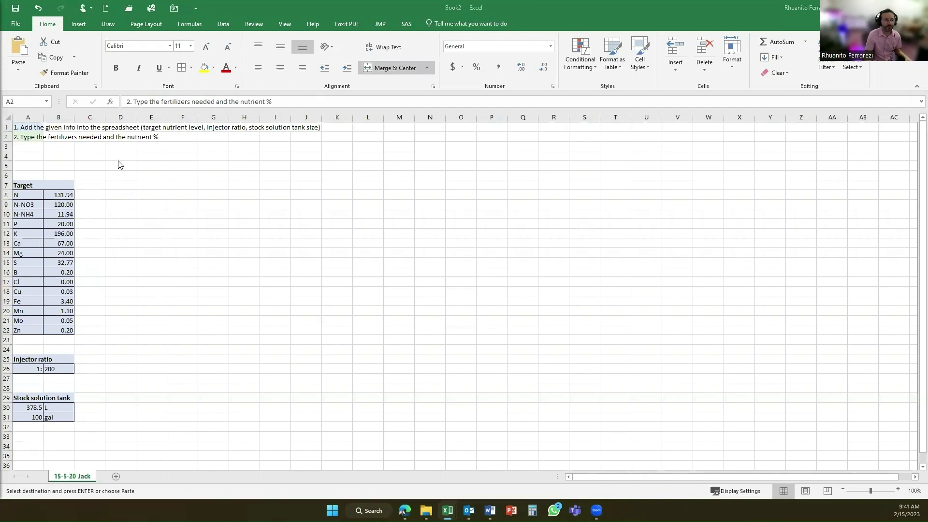
click(126, 186)
click(126, 187)
key(ctrl+v)
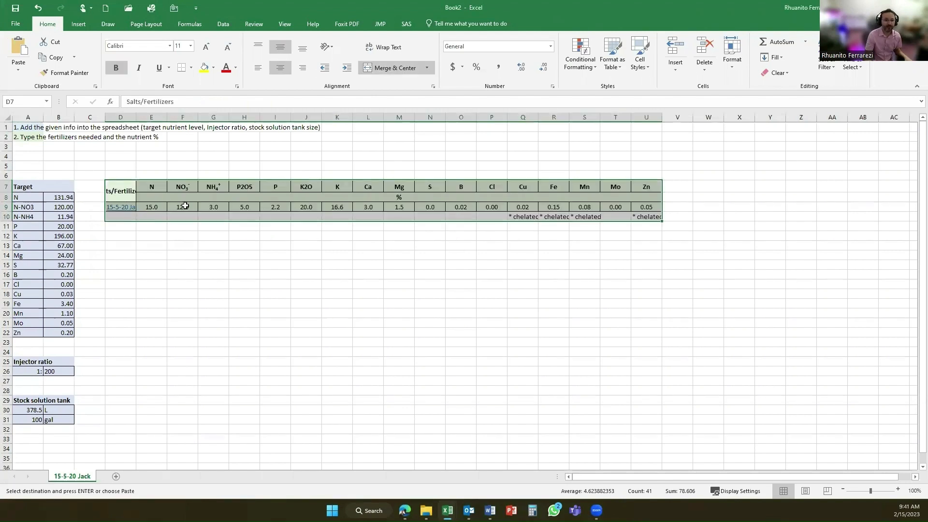
Inspect the formulas converting P2O5 to P in I9 and K2O to K in K9.
click(282, 206)
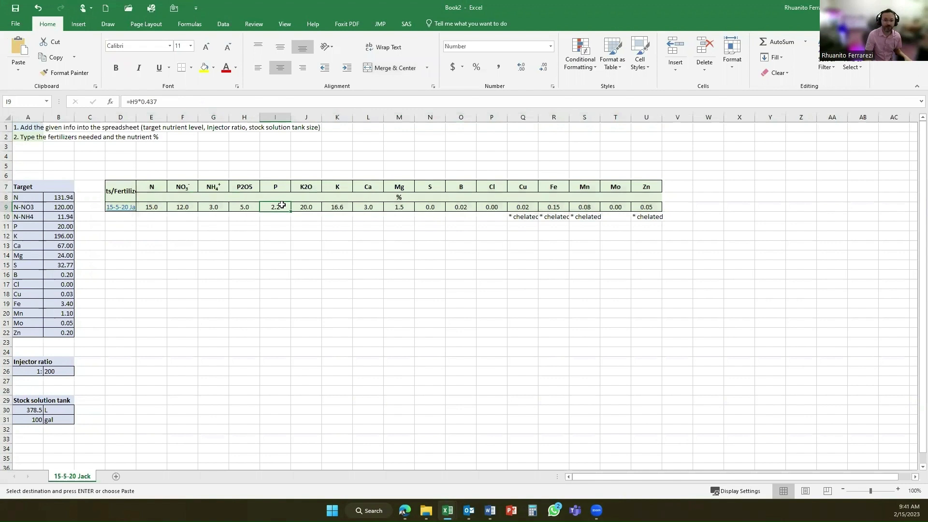
click(310, 207)
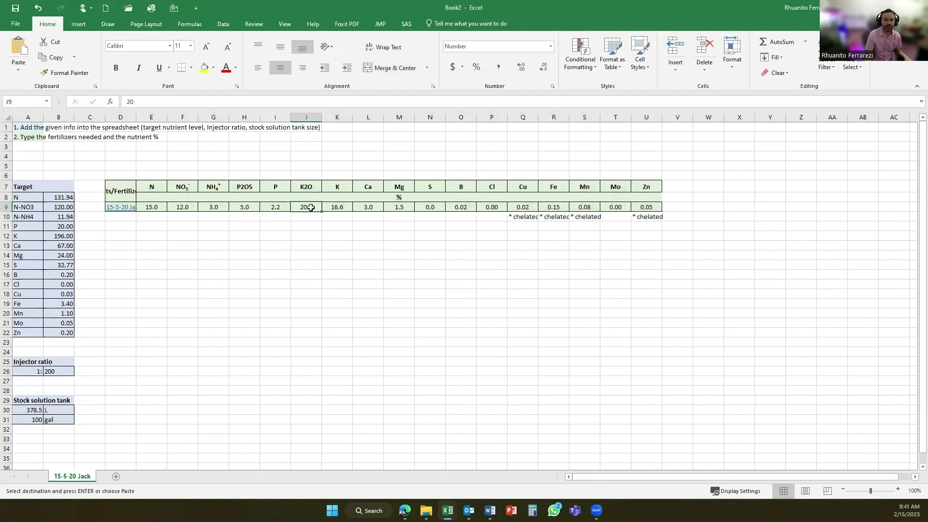
click(341, 207)
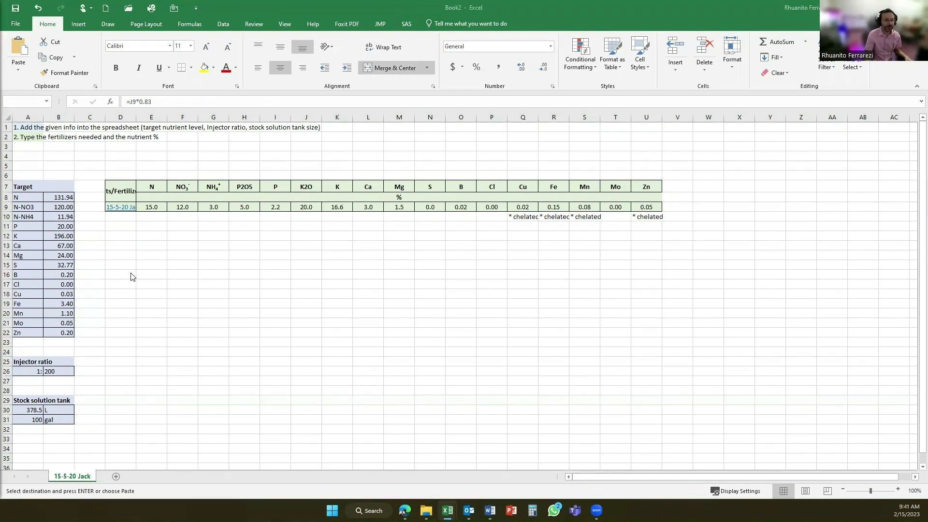
click(127, 241)
ctrl+click(125, 245)
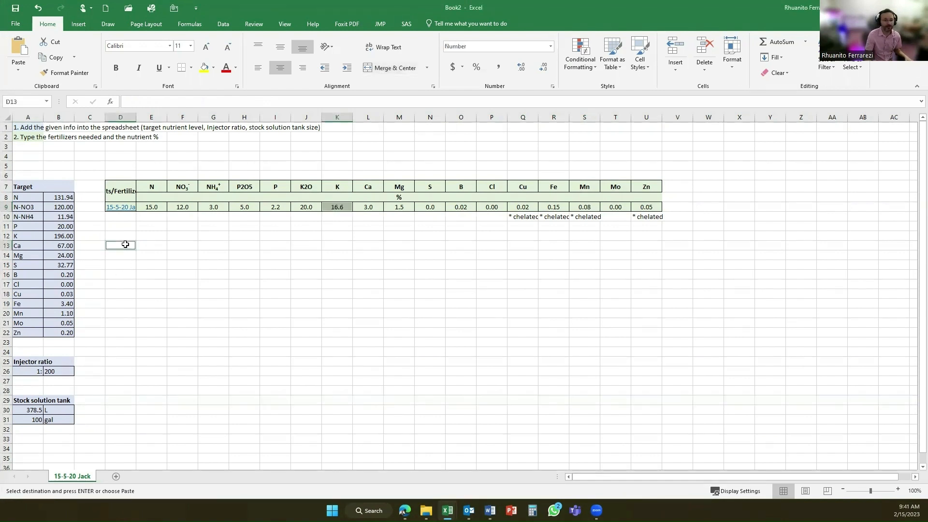
key(ctrl+v)
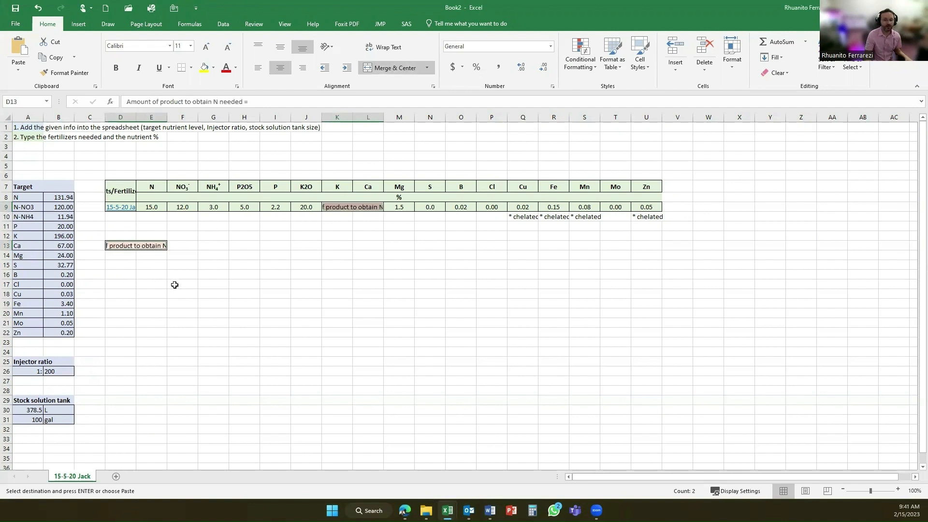
click(39, 7)
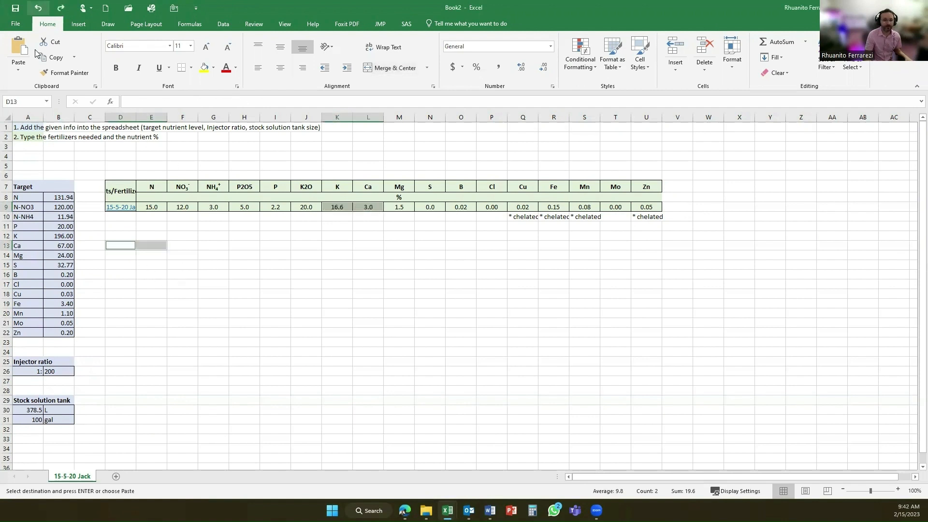
Paste the label "Amount of product to obtain N needed =" at D13 and the unit heading "mg/L" into F12.
click(114, 248)
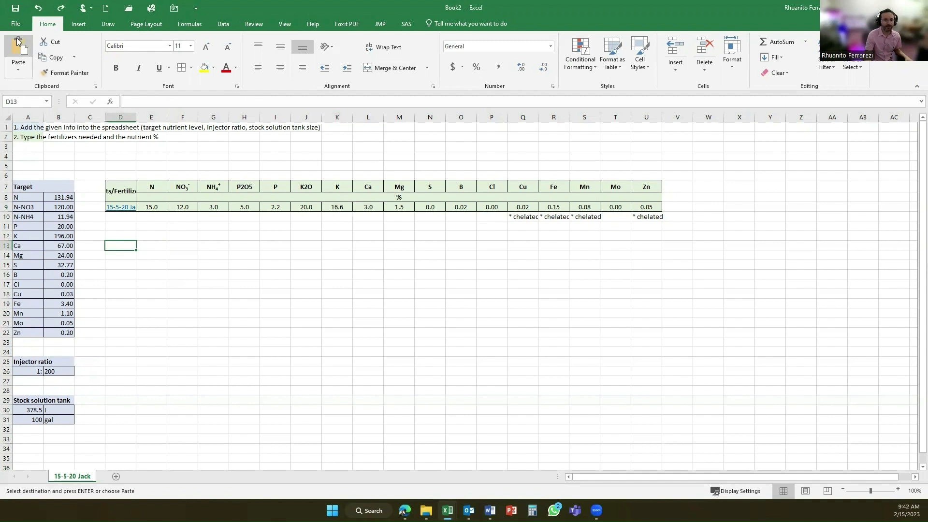
text(Amount of product to obtain N needed =)
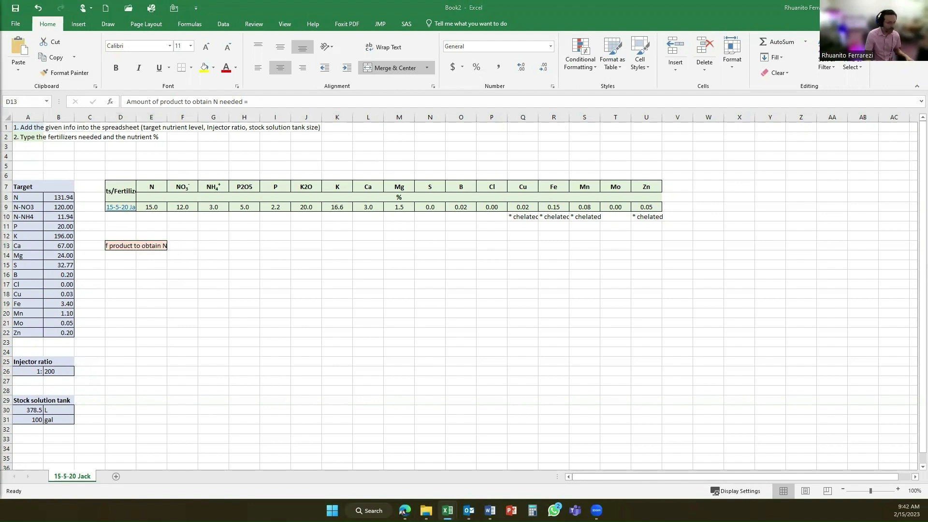
click(182, 234)
text(mg/L)
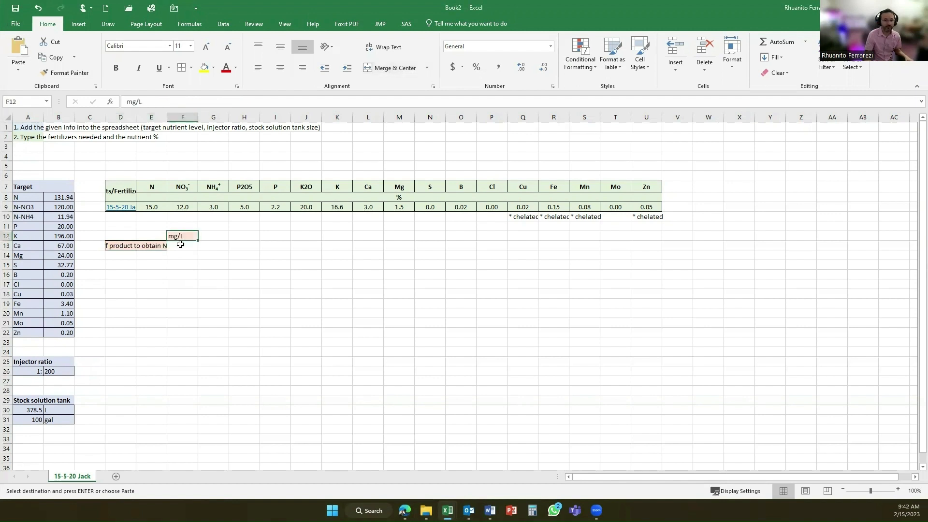
Calculate the mg/L of product needed in F13 from the N target and the fertilizer's N percentage, using =B8/(E9/100).
click(181, 247)
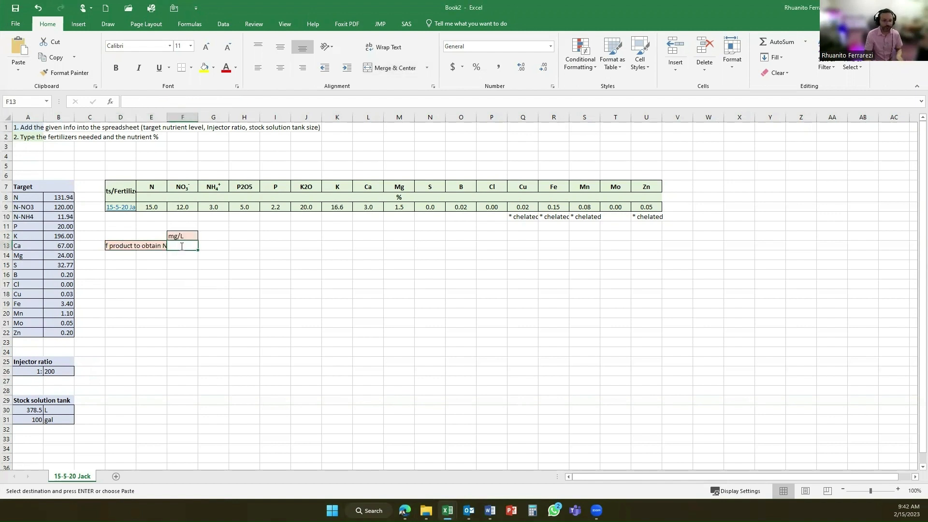
text(=)
click(65, 195)
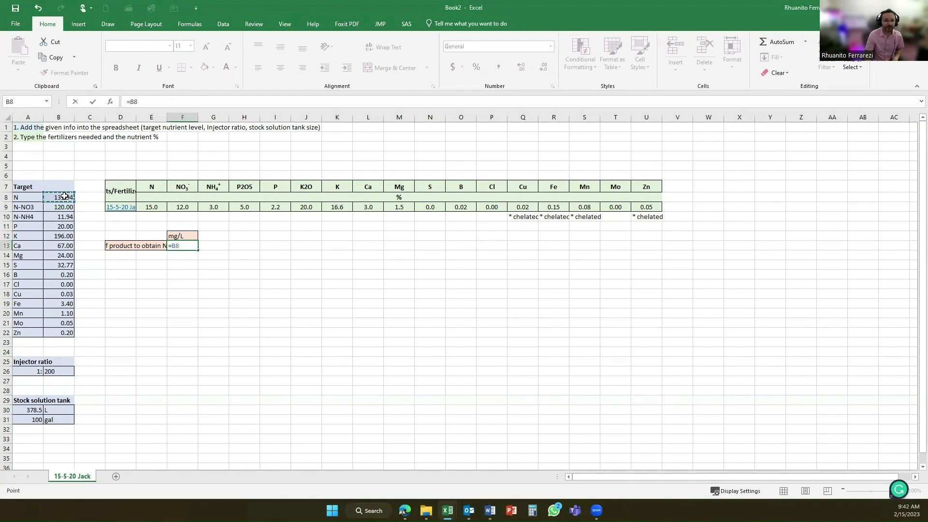
text(/)
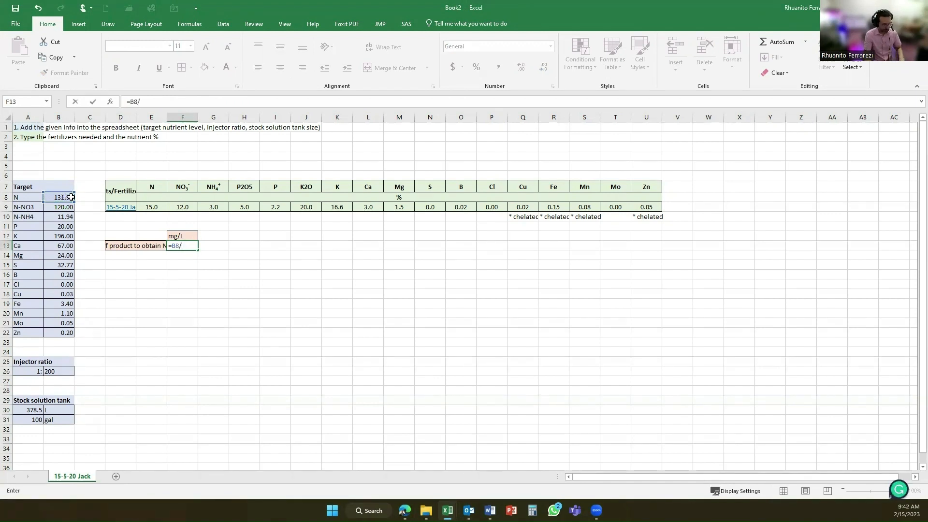
text(()
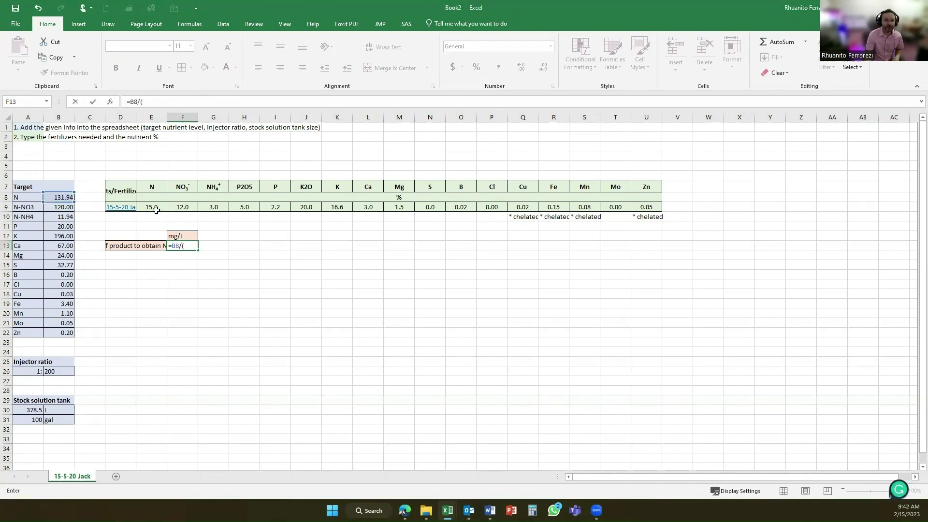
click(154, 208)
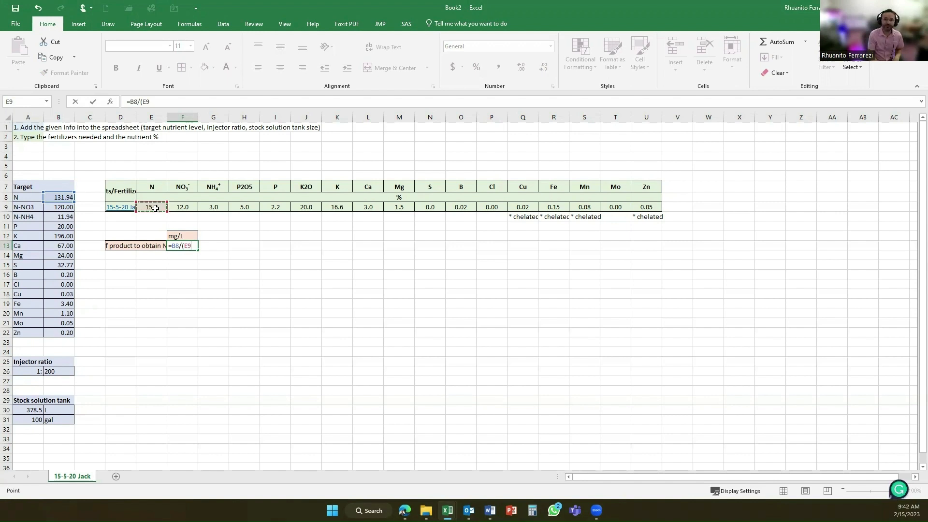
text(/11)
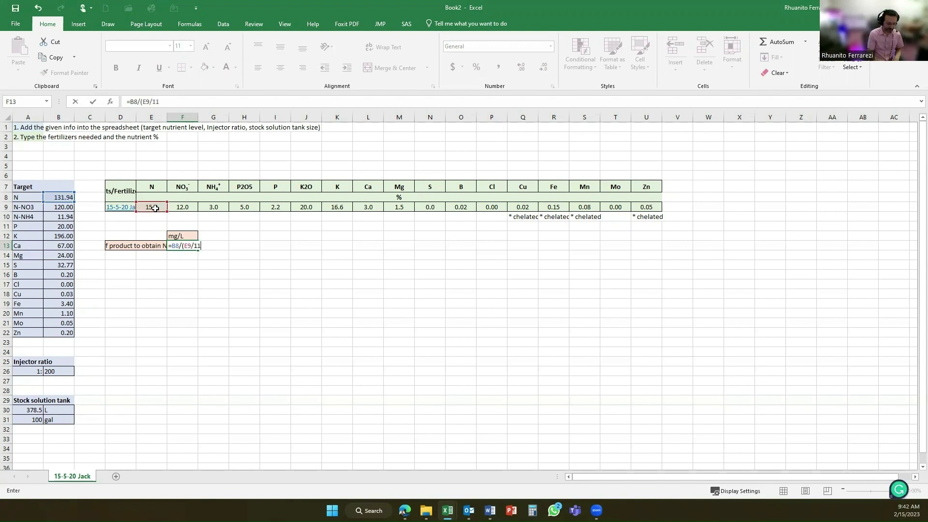
text())
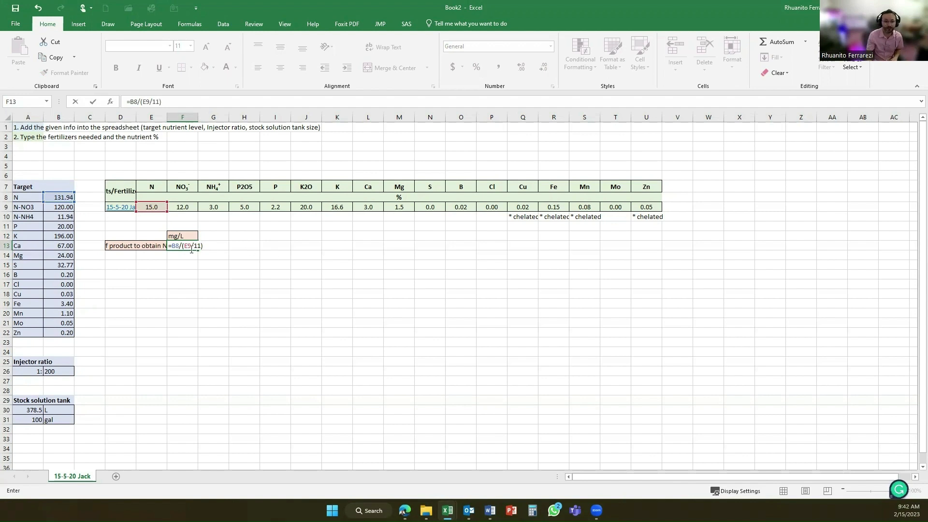
key(ctrl+Return)
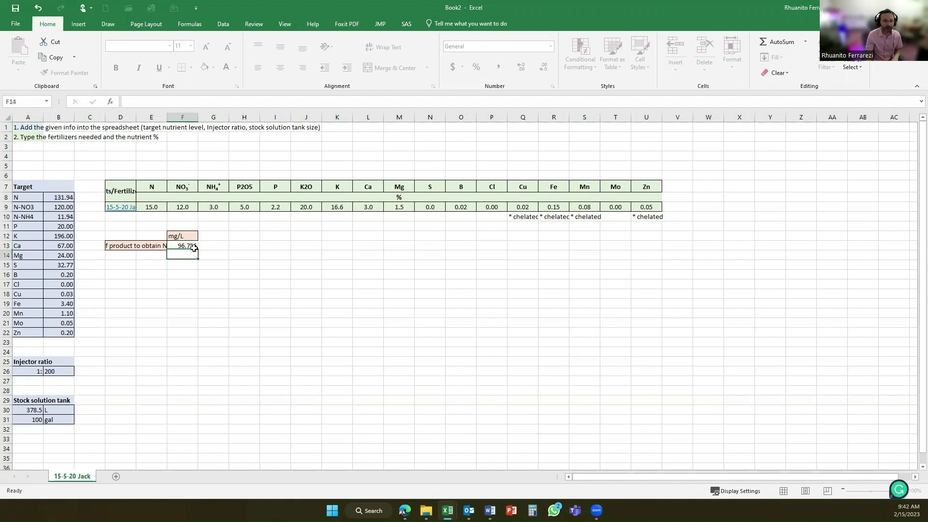
click(159, 102)
key(BackSpace)
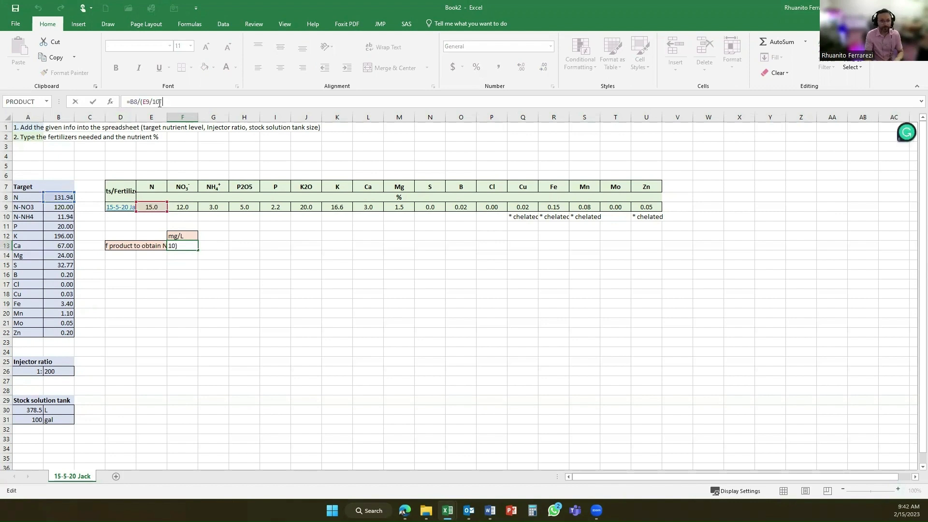
text(00)
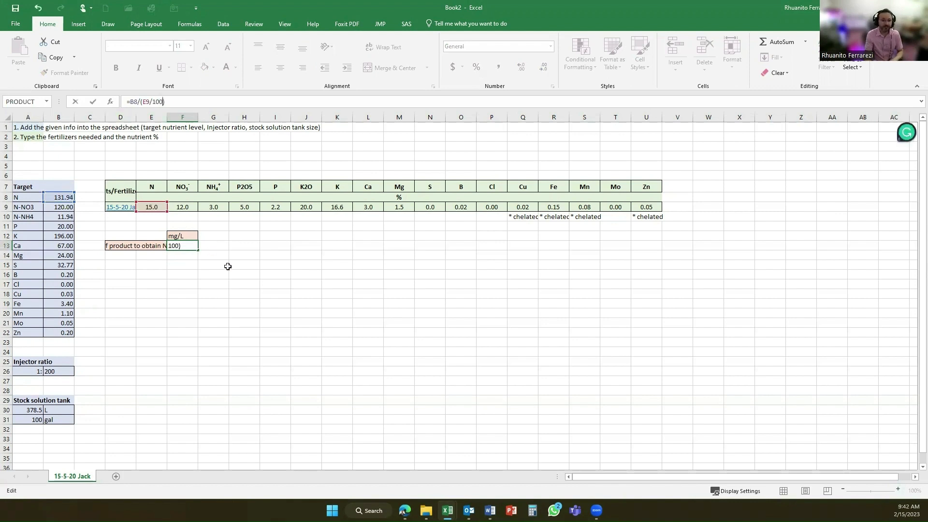
key(Return)
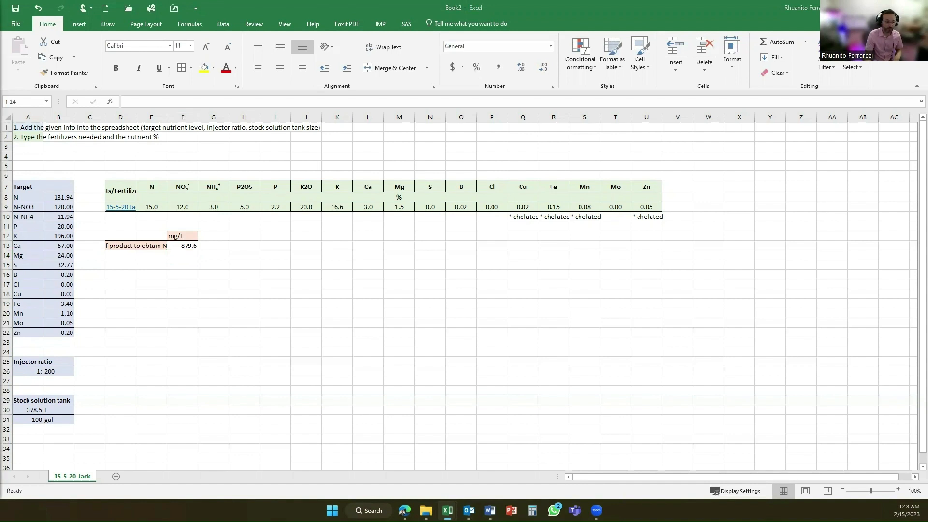
Paste the unit headings "g/L", "g/stock solution tank" and "g/stock solution tank with desired injector ratio" starting at G12.
key(ctrl+c)
click(217, 236)
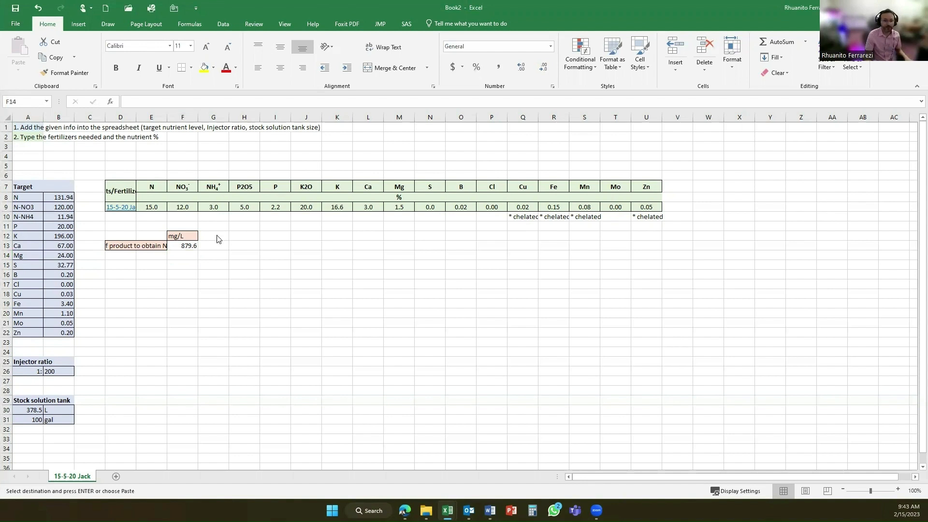
click(217, 236)
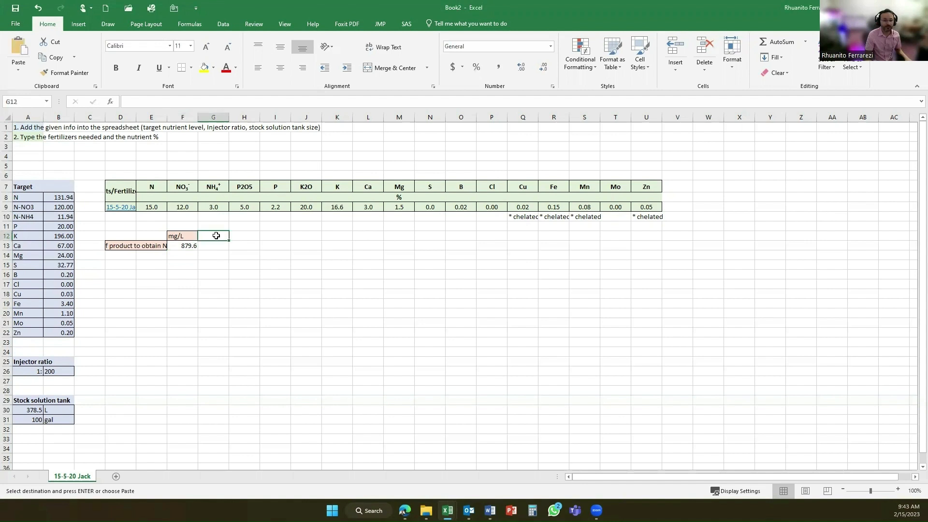
key(ctrl+v)
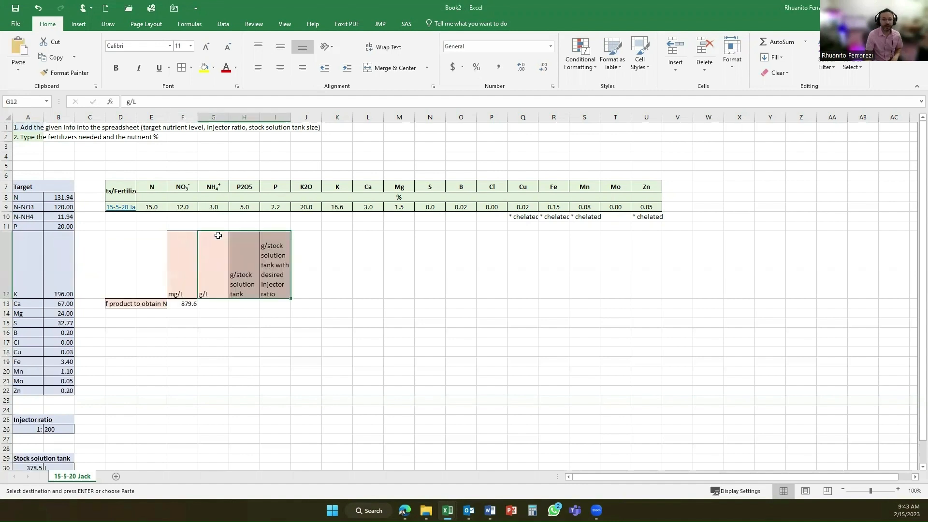
Convert the product amount from mg/L to g/L in G13 with the formula =F13/1000.
click(213, 303)
text(=)
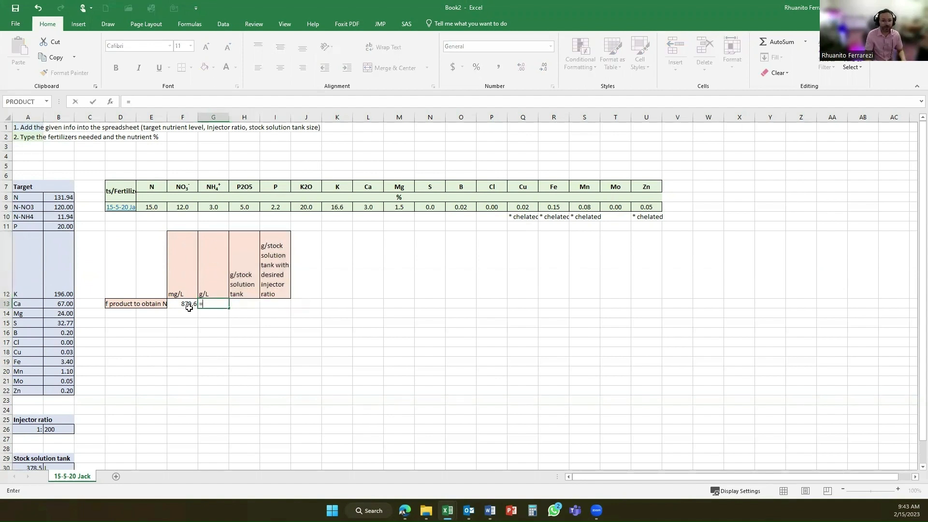
click(185, 304)
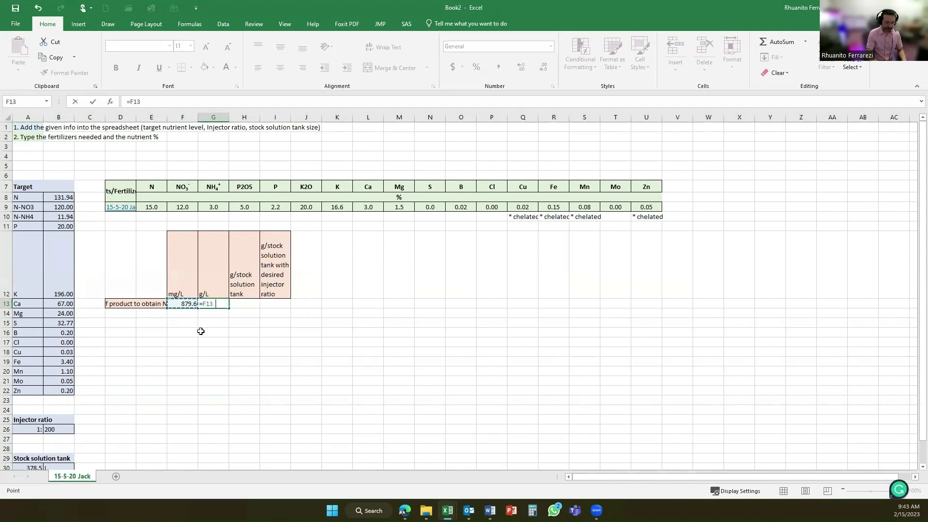
text(/1000)
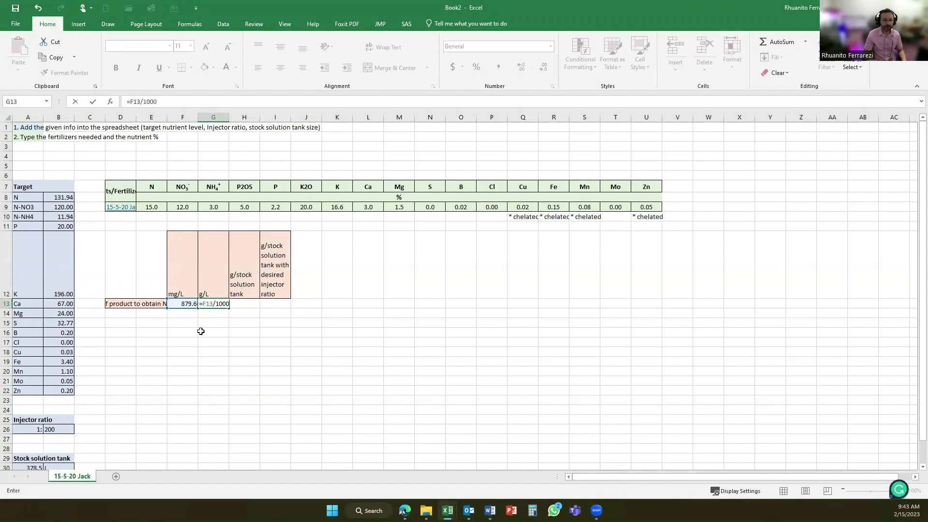
key(Return)
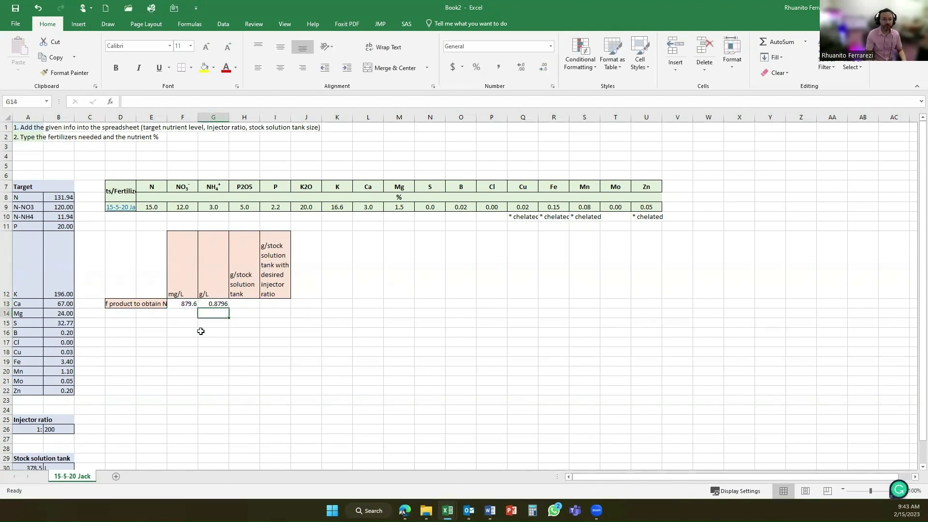
Calculate the grams per stock solution tank in H13 by multiplying g/L by the tank's litres, using =G13*A30.
click(243, 302)
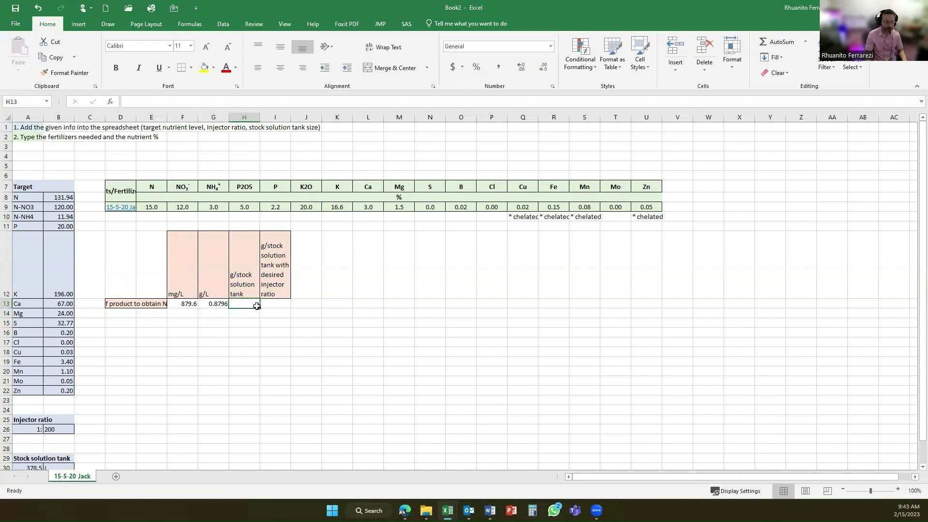
text(=)
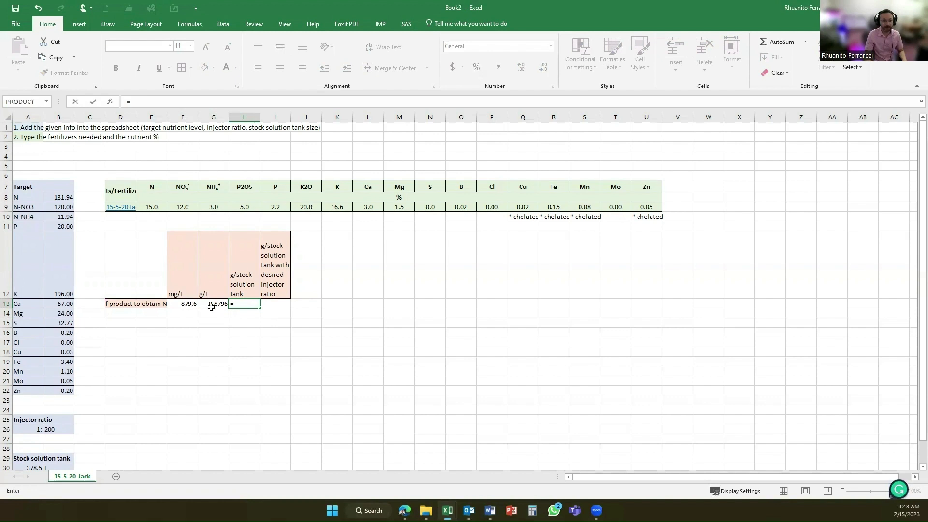
click(212, 303)
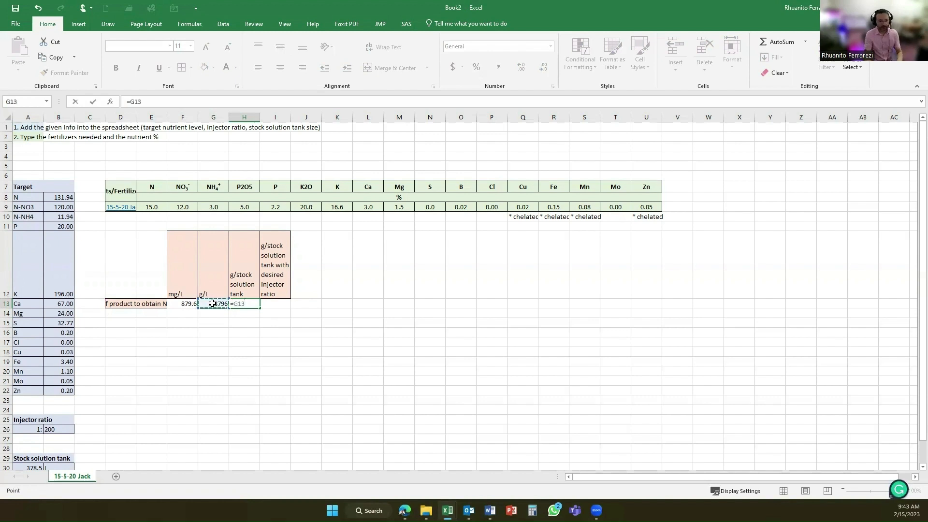
text(*)
scroll(101, 442, down, 1)
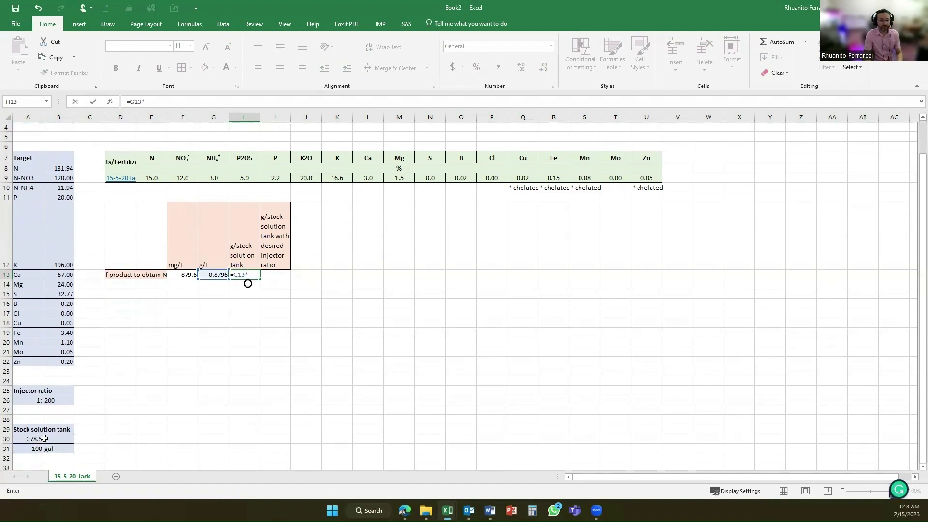
click(27, 439)
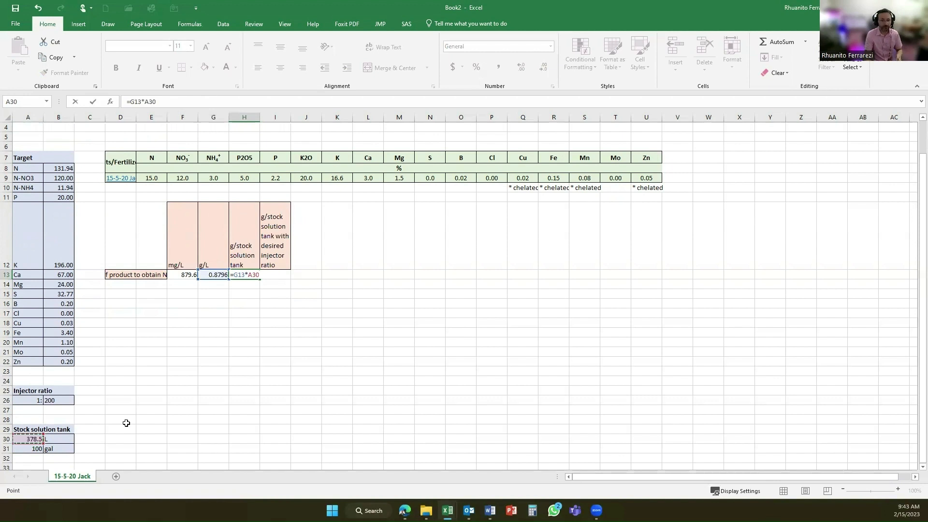
key(Return)
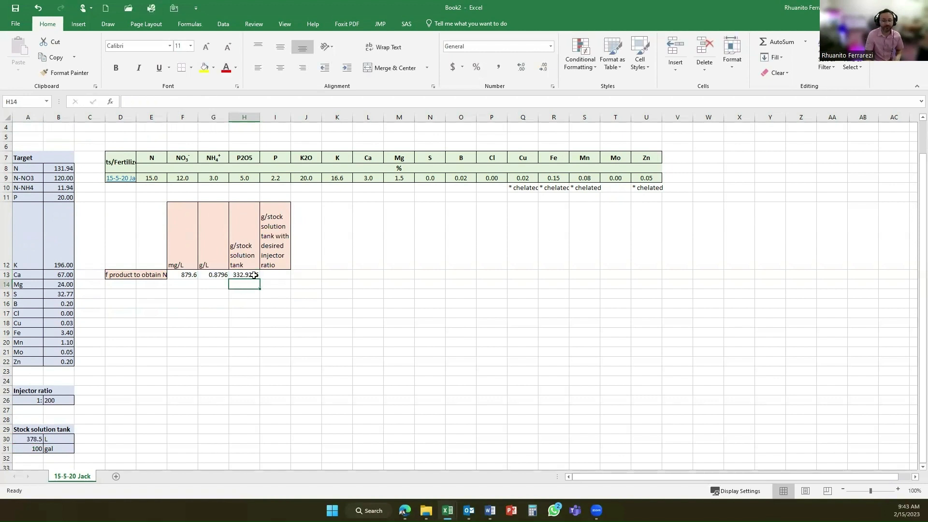
Calculate the grams per stock tank at the desired injector ratio in I13 with the formula =H13*B26.
click(272, 275)
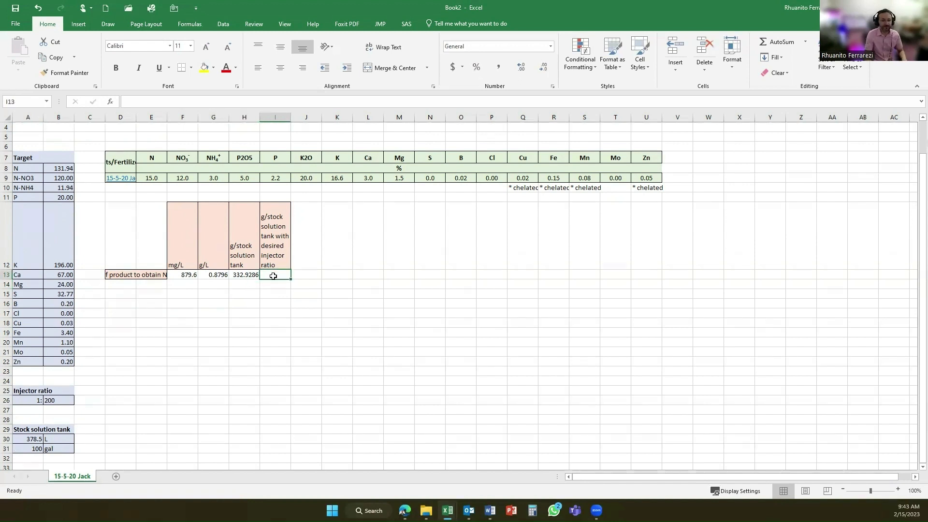
text(=)
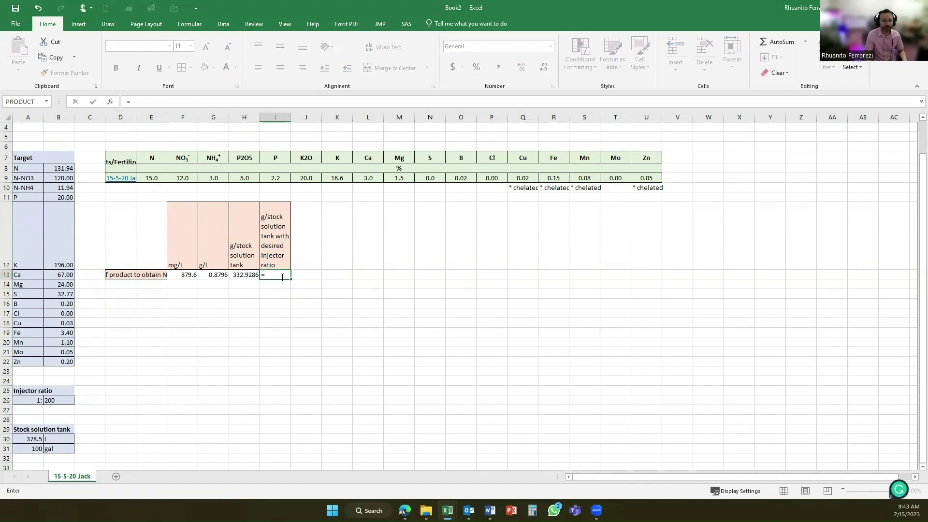
click(253, 275)
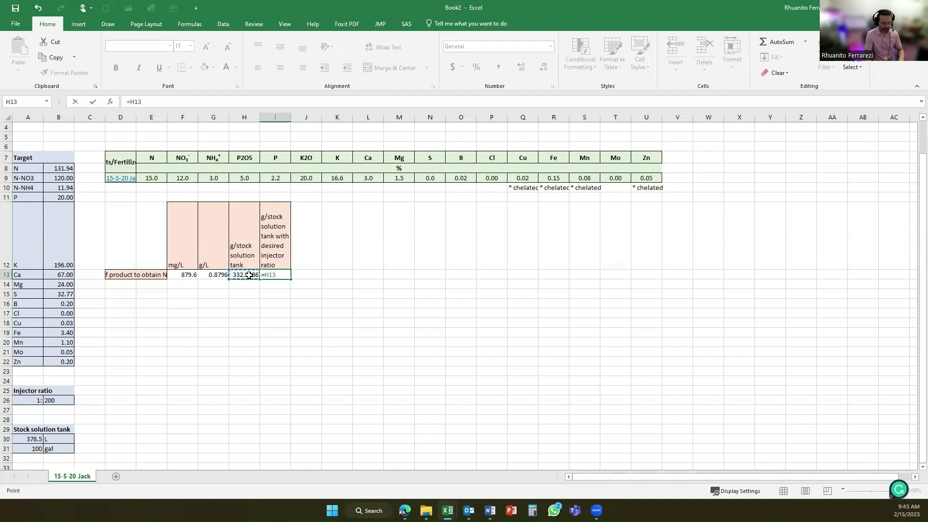
text(*)
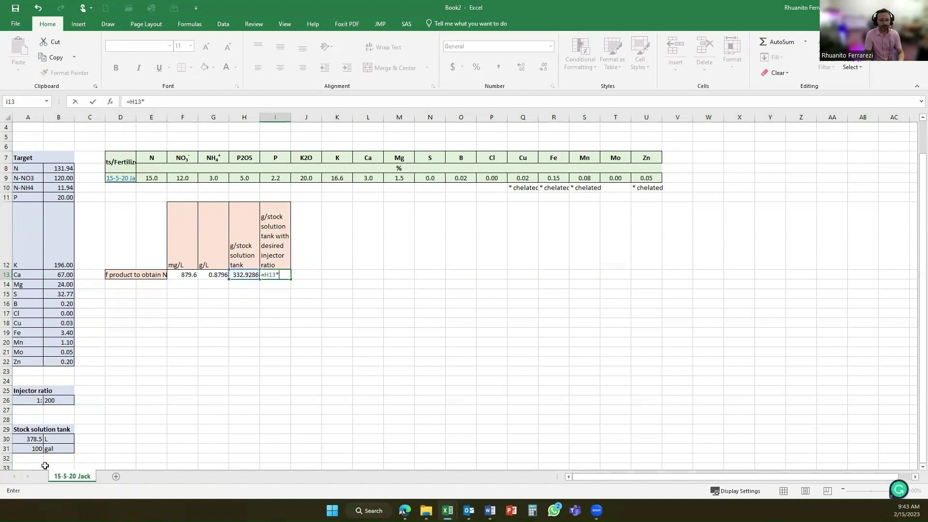
click(58, 398)
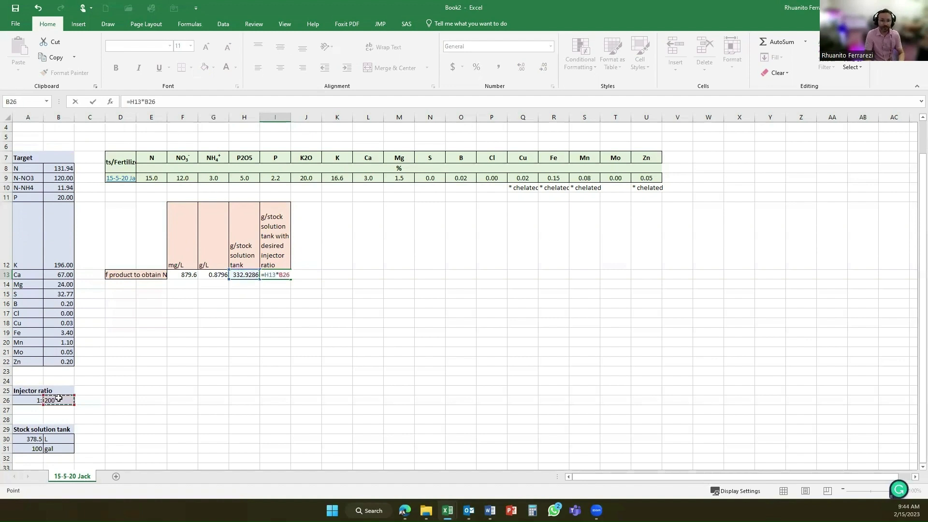
key(Return)
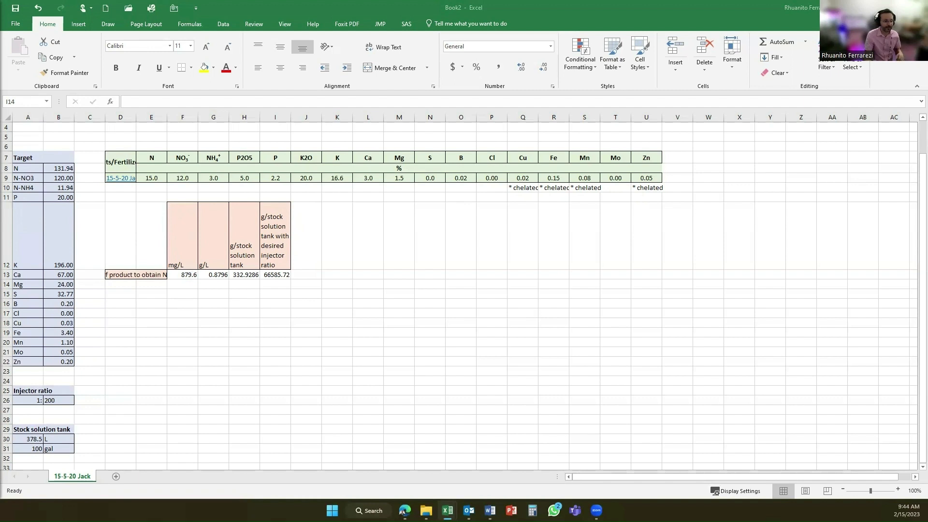
Paste the copied "Nutrient content in ppm (mg/L)" table, with its nutrient headings and formulas, at D16.
key(ctrl+c)
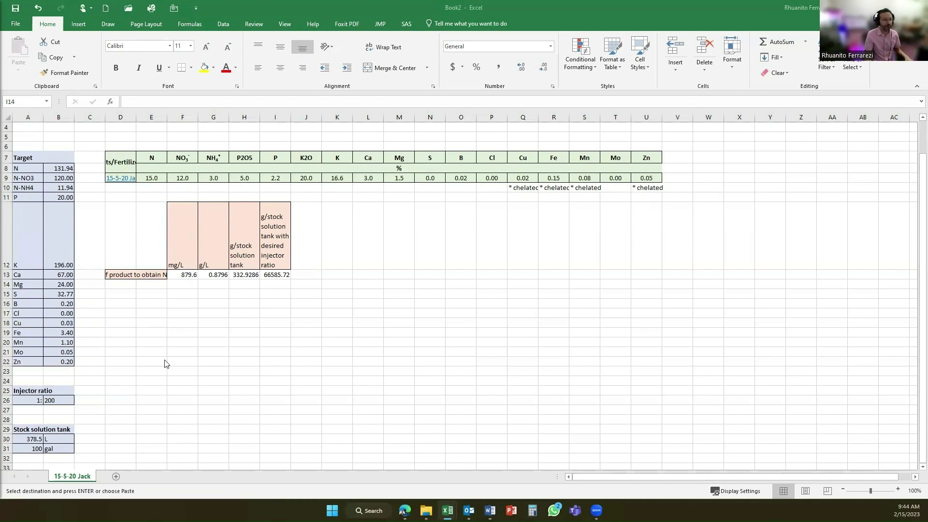
click(123, 303)
key(ctrl+v)
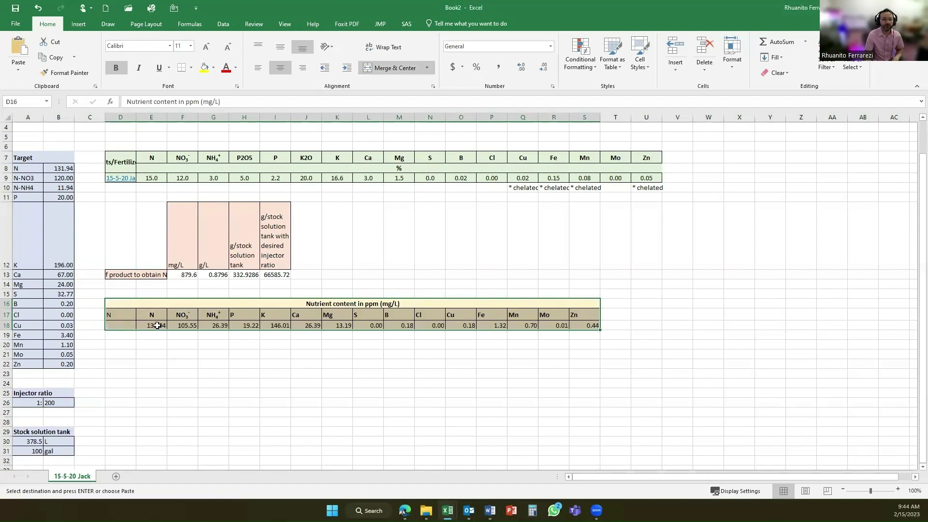
Inspect the formula in E18 that calculates the N content from the product amount and the N percentage.
click(157, 325)
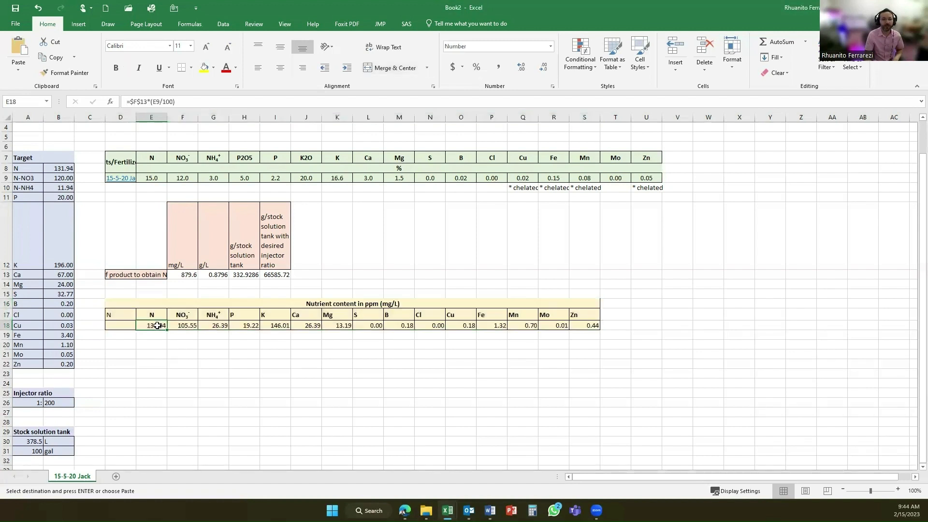
click(150, 102)
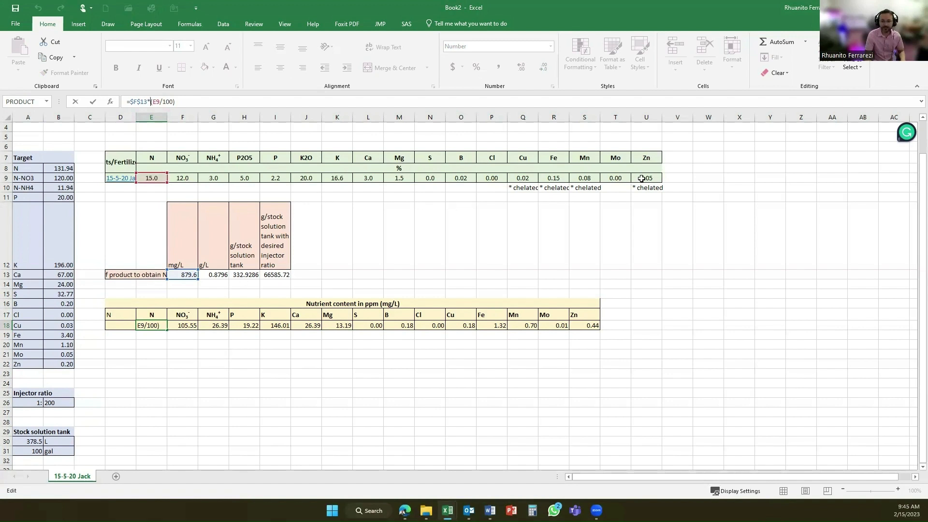
key(Return)
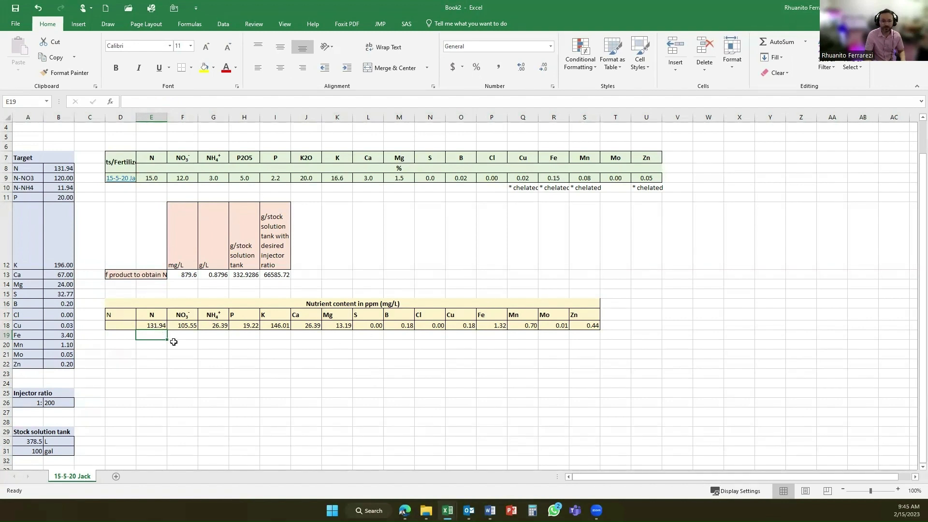
Clear the stray N from cell D17 in the nutrient content table.
click(123, 313)
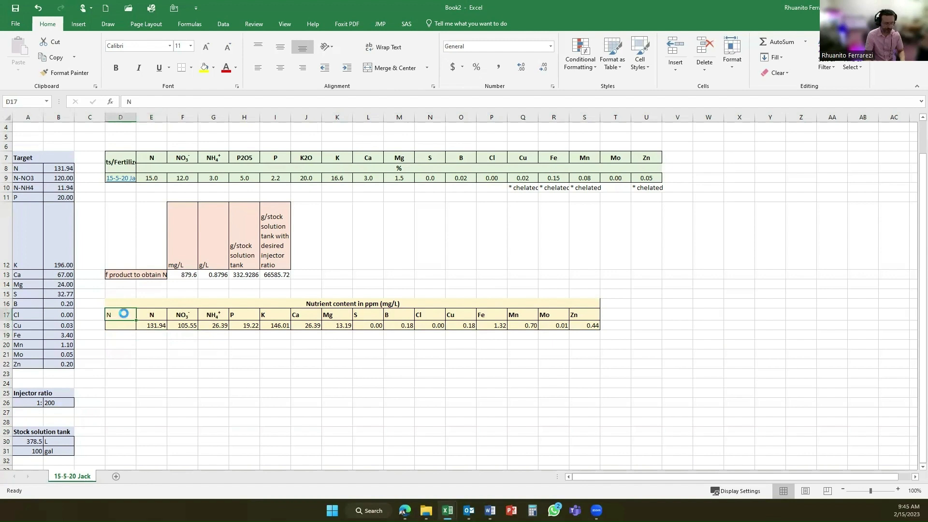
key(Delete)
Inspect the formulas in F18, H18 and I18 that calculate NO3, P and K content from the product amount and nutrient percentages.
click(181, 328)
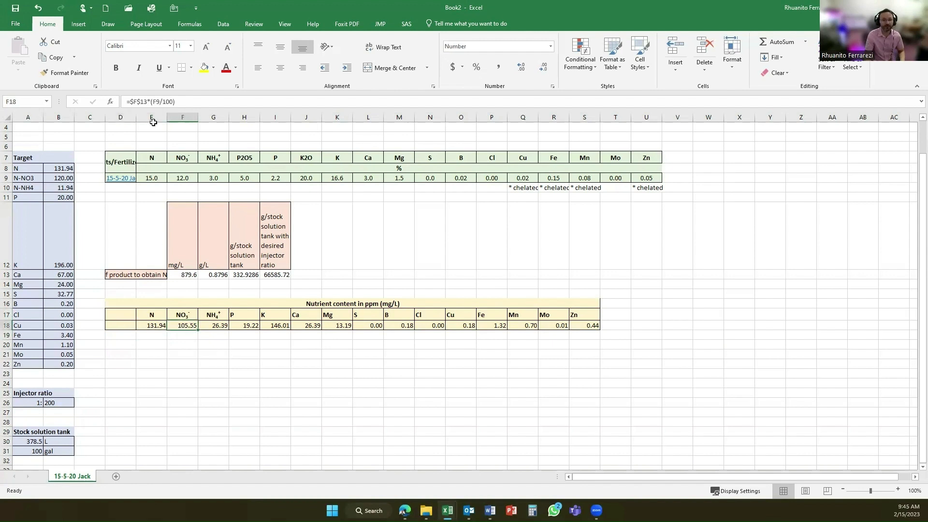
click(151, 103)
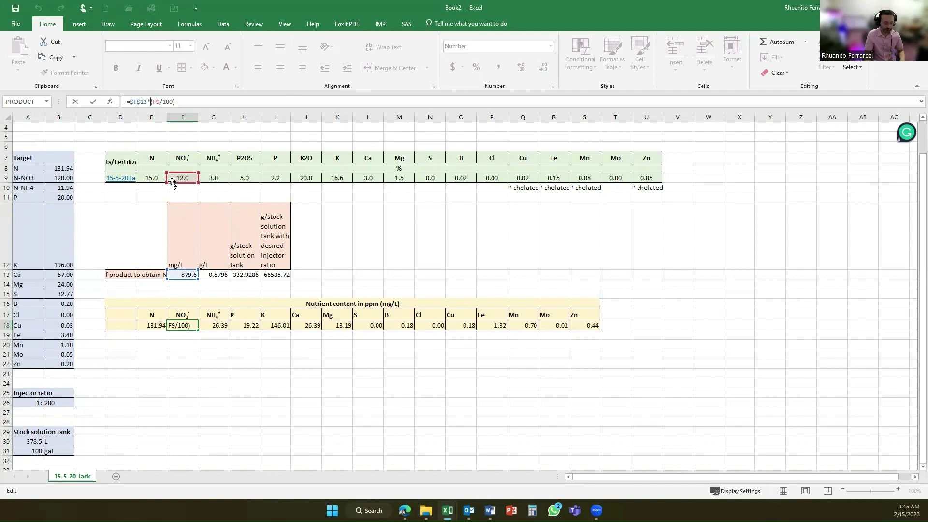
key(Return)
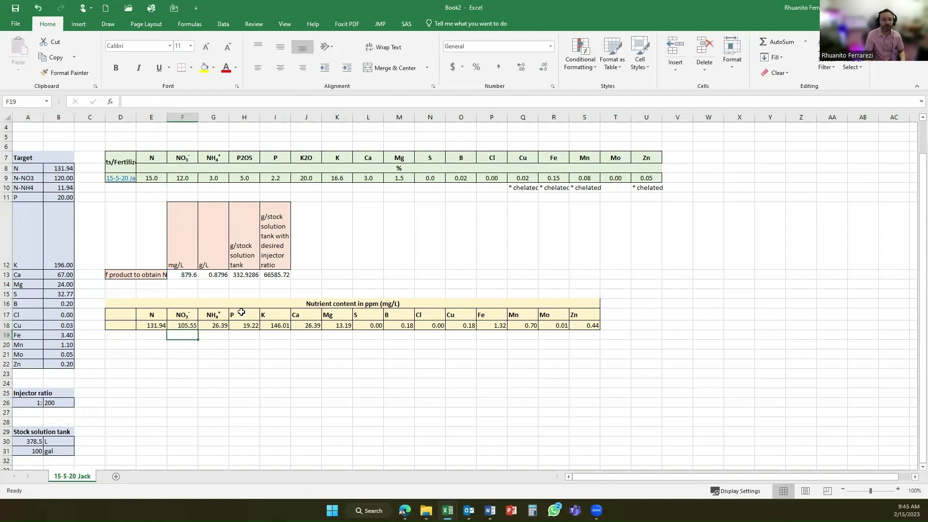
click(250, 325)
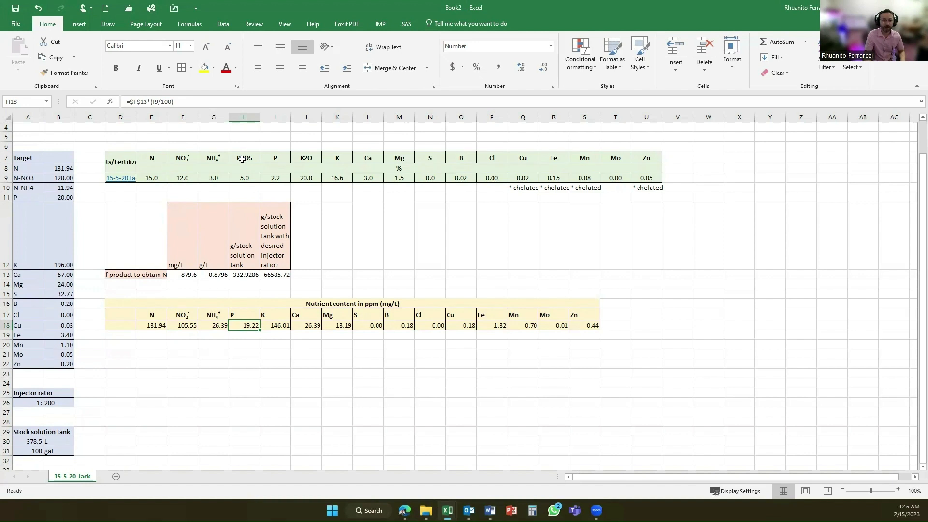
click(164, 100)
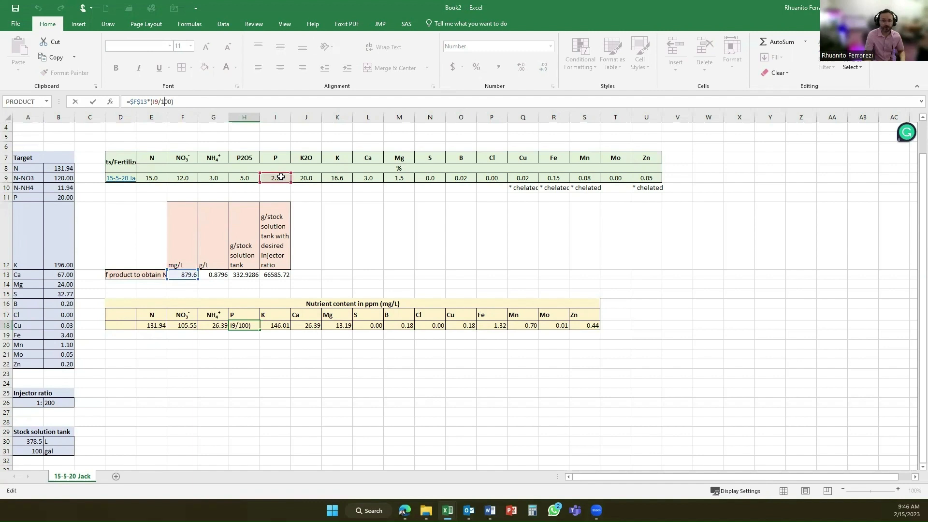
key(Return)
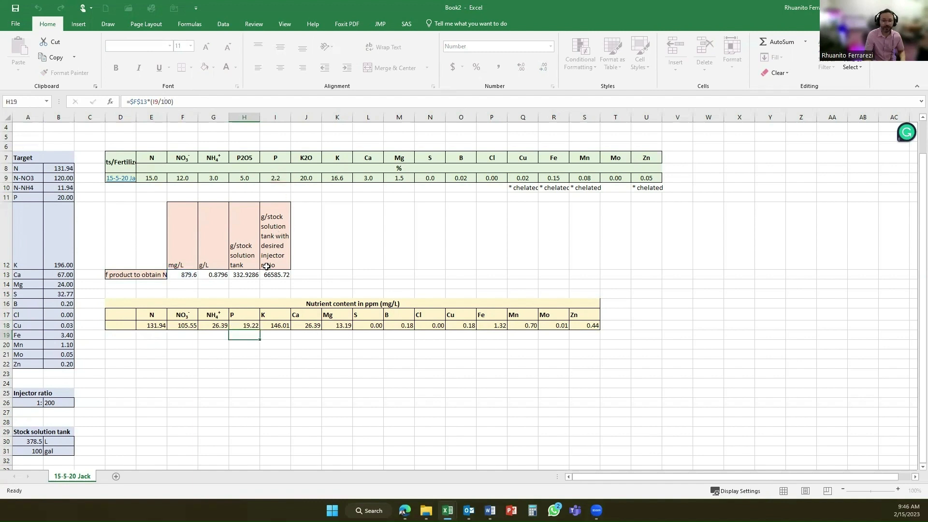
click(274, 325)
click(174, 101)
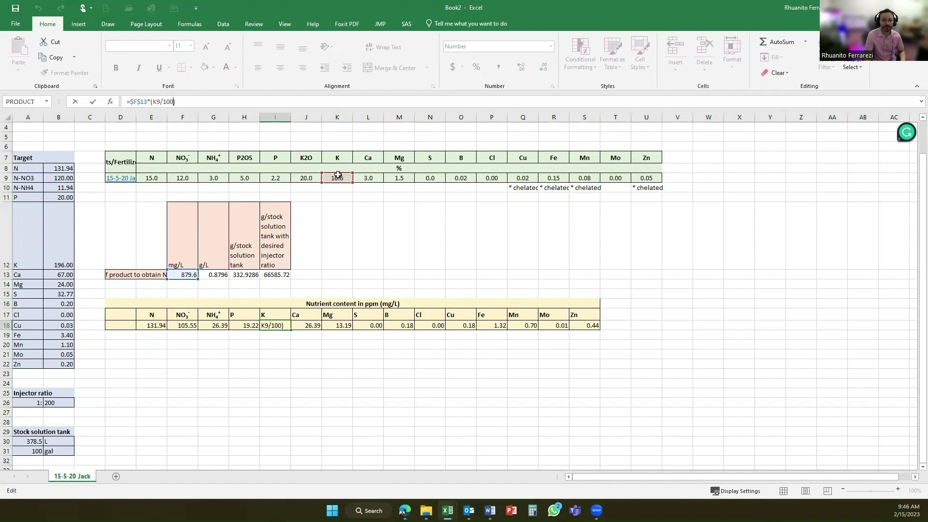
key(Return)
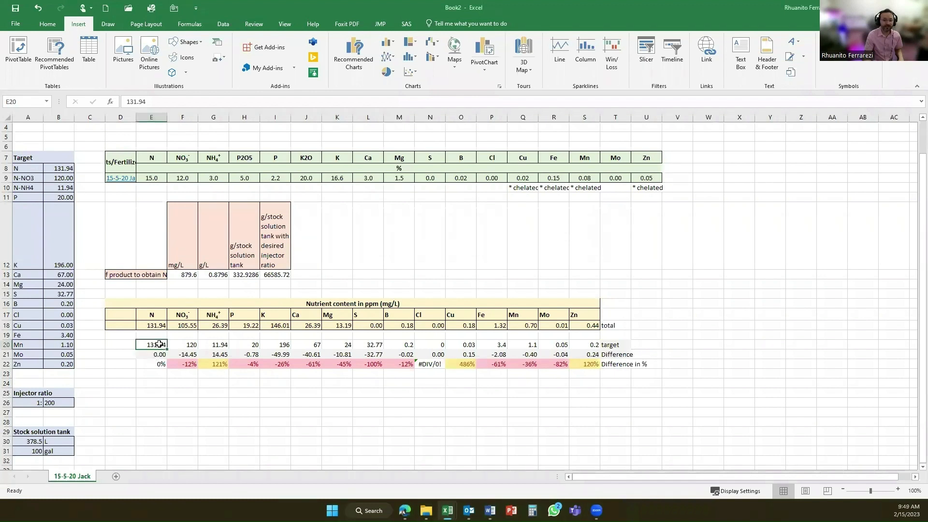
Review the target values for the individual nutrients in row 20 and the row's target label.
key(Right)
click(219, 344)
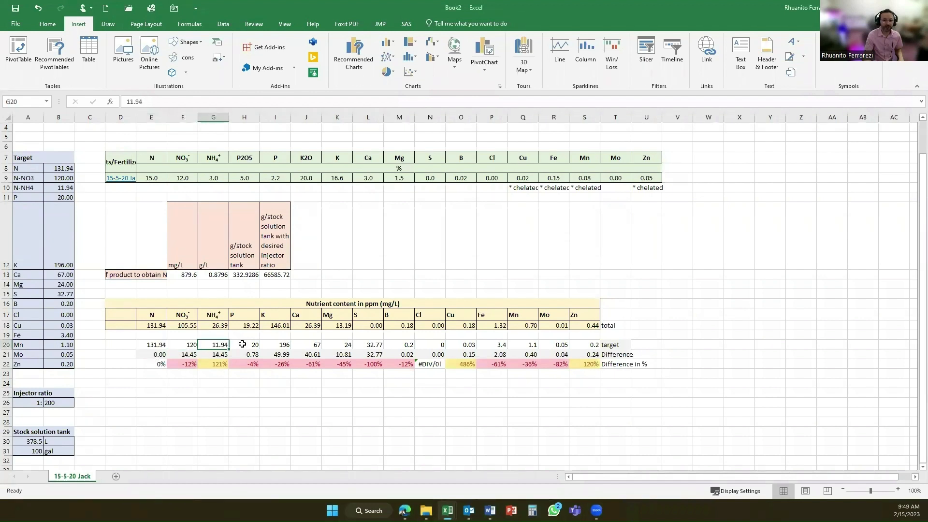
click(242, 345)
click(280, 346)
click(612, 346)
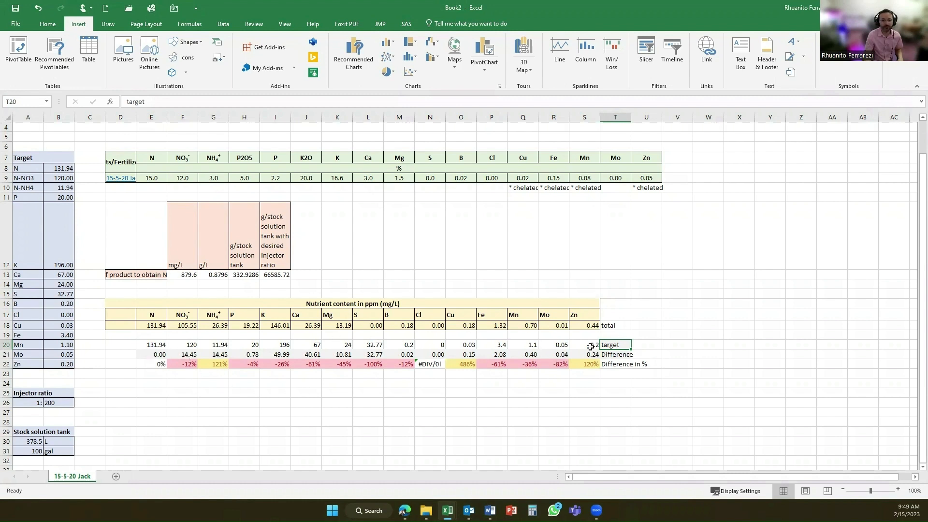
Inspect the N column's formulas in E21 and E22 for the difference from the target and the difference in percent.
click(155, 355)
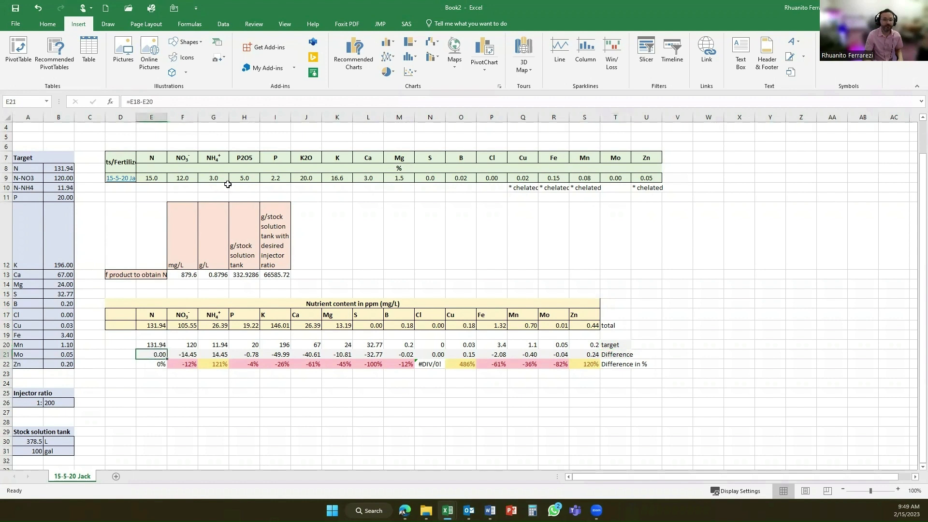
click(140, 101)
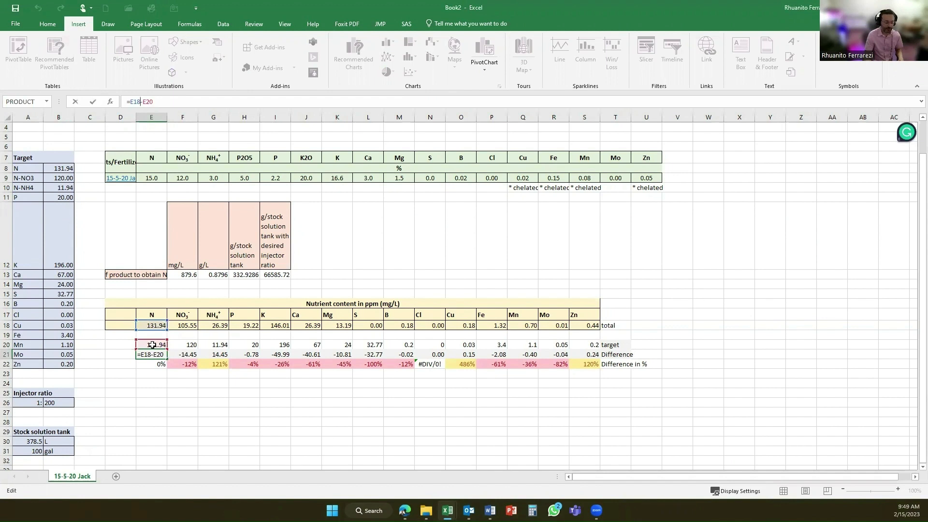
key(Return)
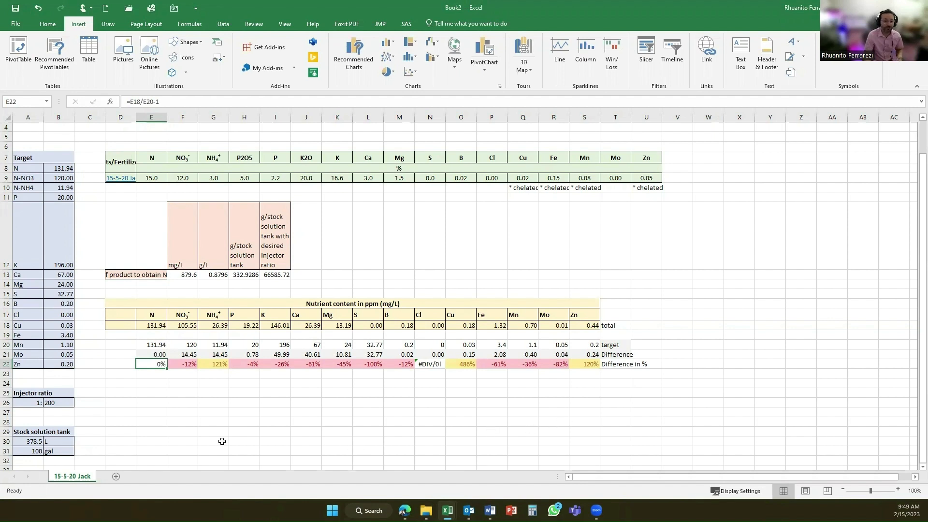
click(147, 102)
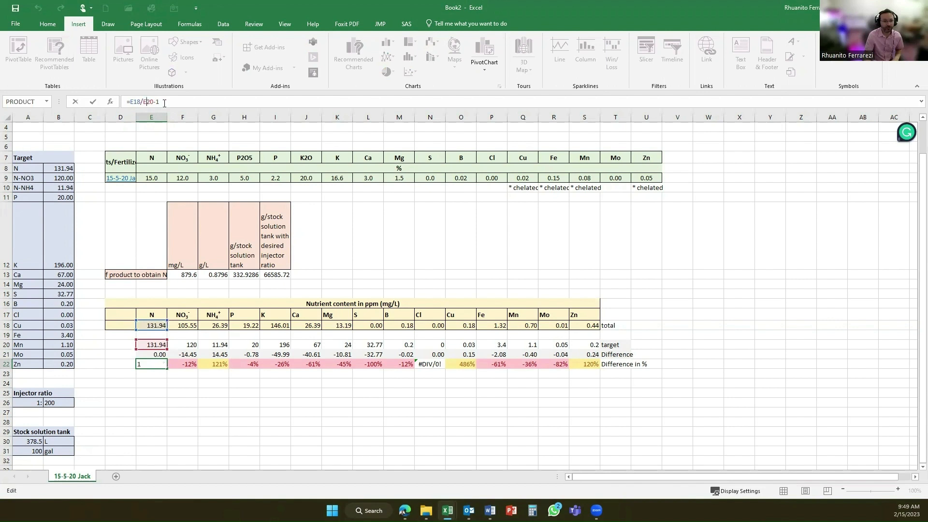
key(Return)
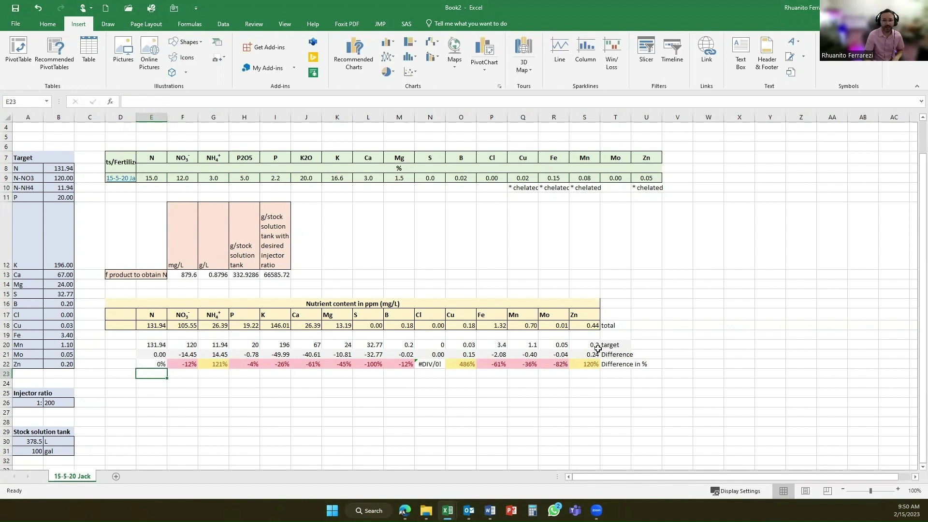
Paste the copied instruction lines 3 to 5 at A3, and the full five-line instruction list at A1.
click(51, 24)
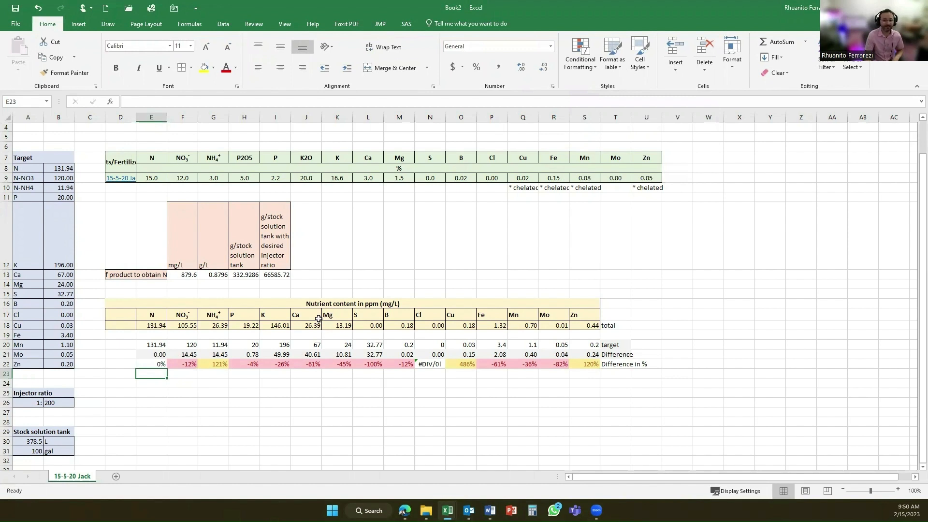
scroll(188, 321, up, 1)
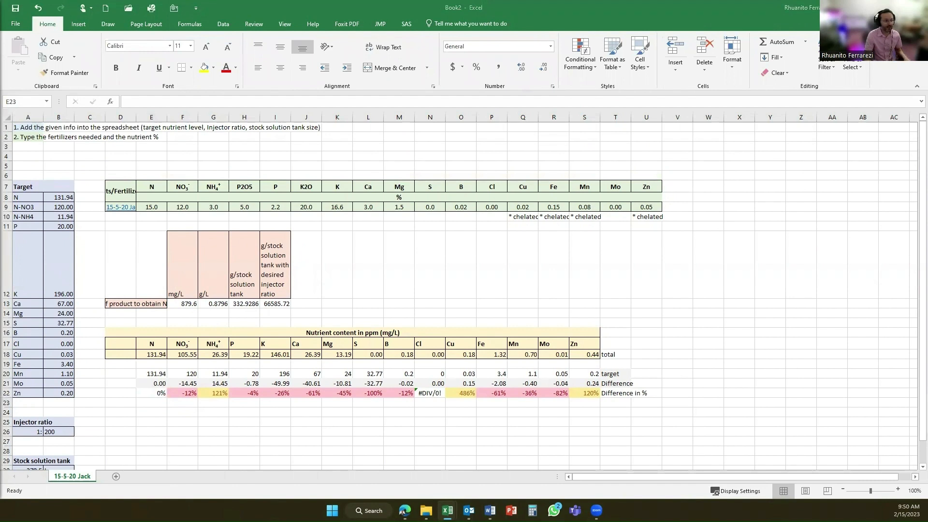
key(ctrl+c)
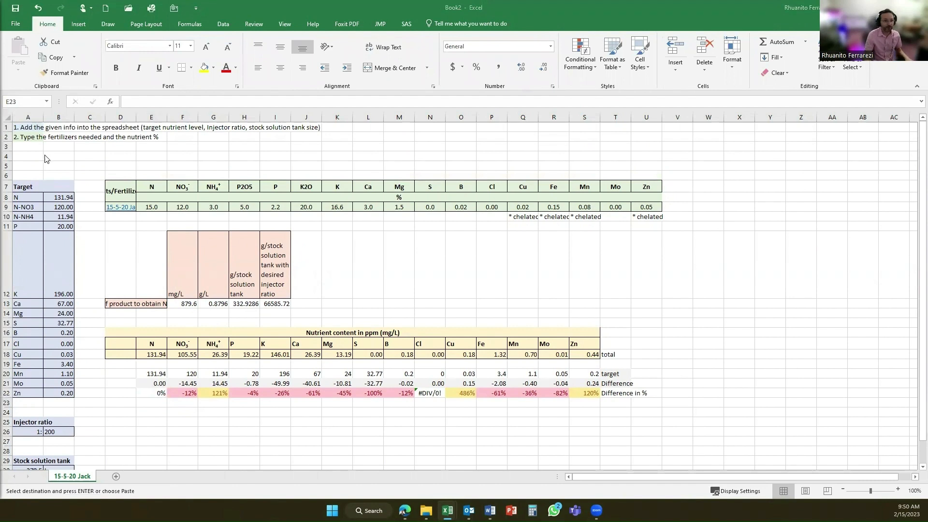
click(29, 147)
key(ctrl+v)
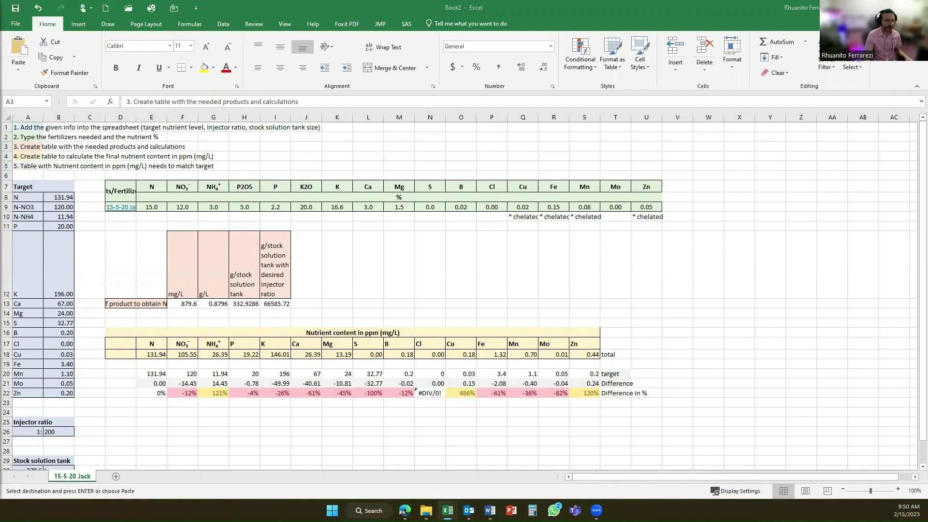
click(24, 126)
key(ctrl+v)
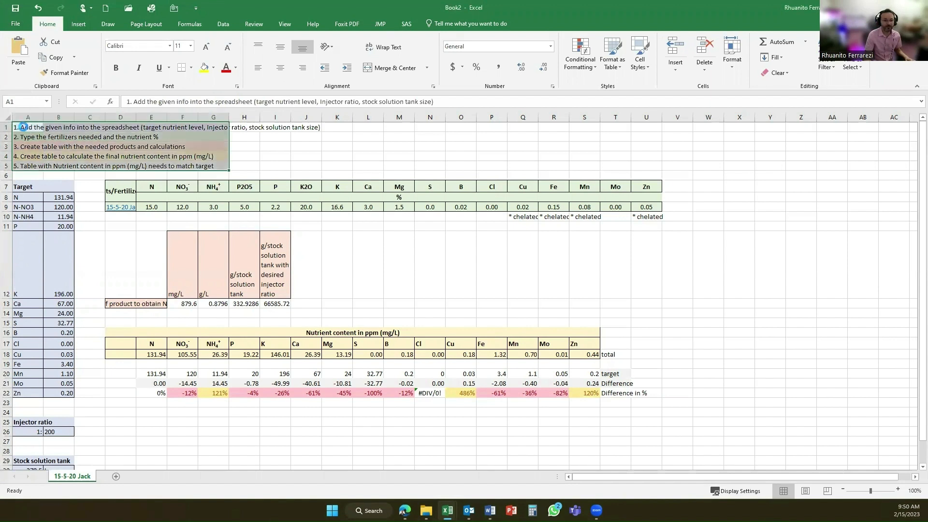